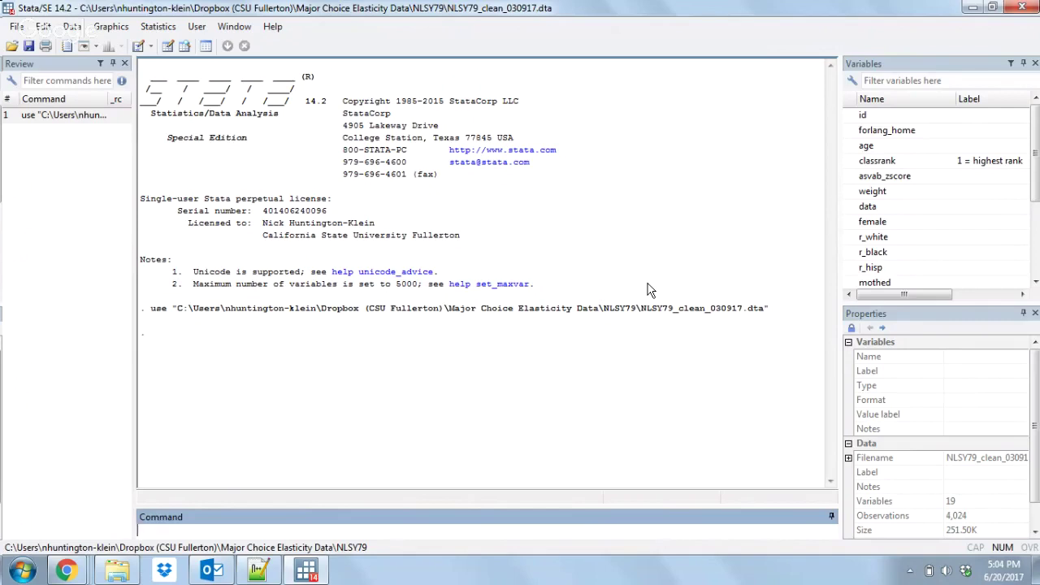
pyautogui.write('reg classrank female r_white')
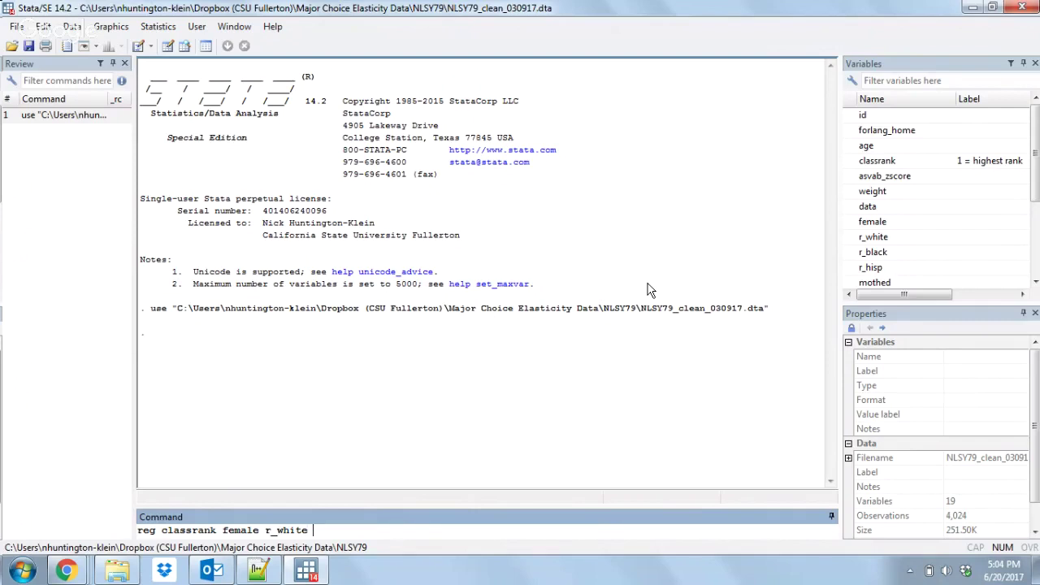
pyautogui.hotkey('ctrl', 'a')
pyautogui.press('BackSpace')
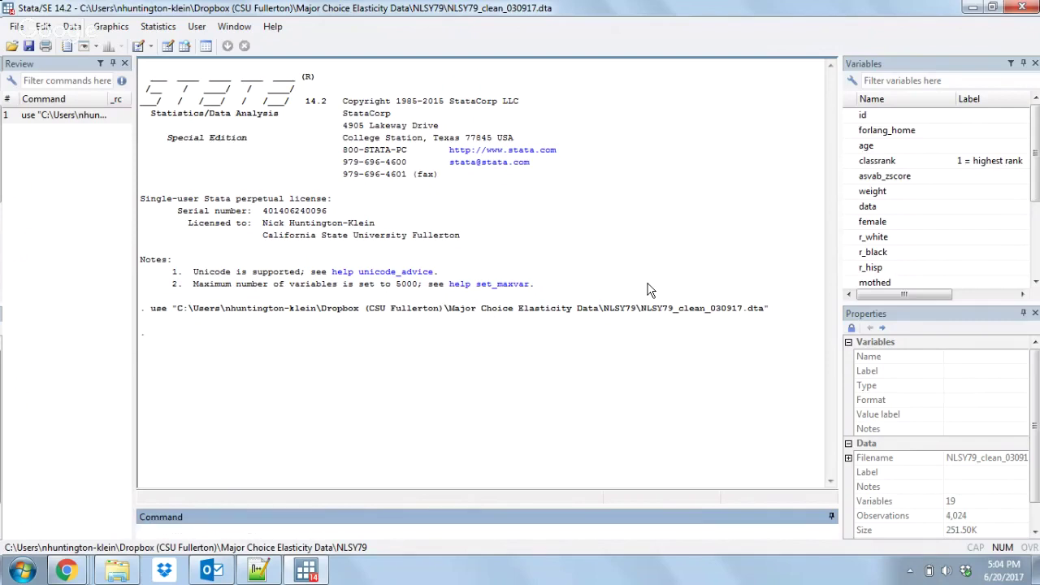
# Step: Generate whitefemale as r_white*female, and regress classrank on female, r_white and whitefemale
pyautogui.write('g whitefemale = r_white*fem')
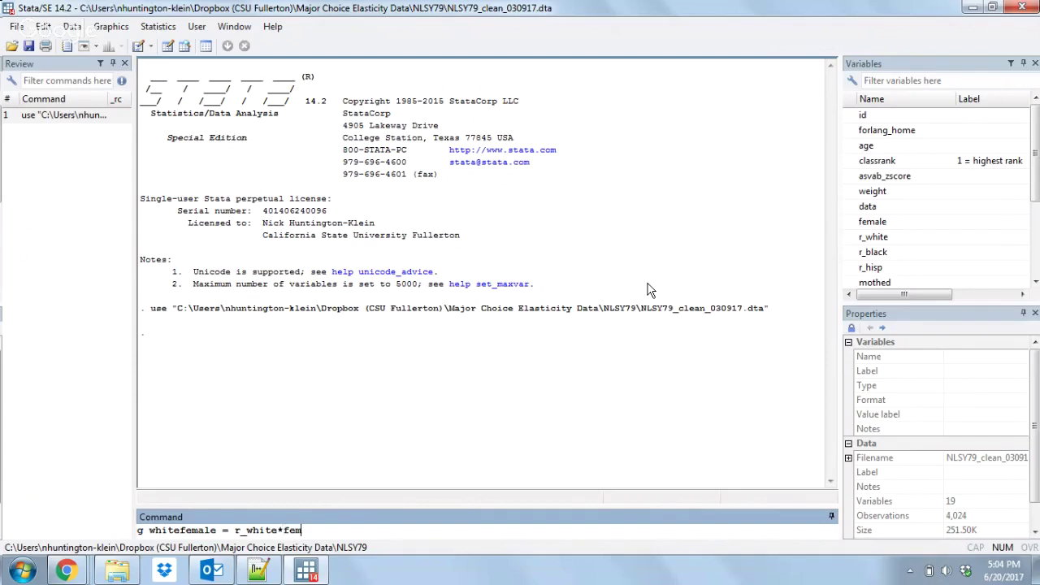
pyautogui.write('ale')
pyautogui.press('Return')
pyautogui.write('reg classrank female r_white whitefemale')
pyautogui.press('Return')
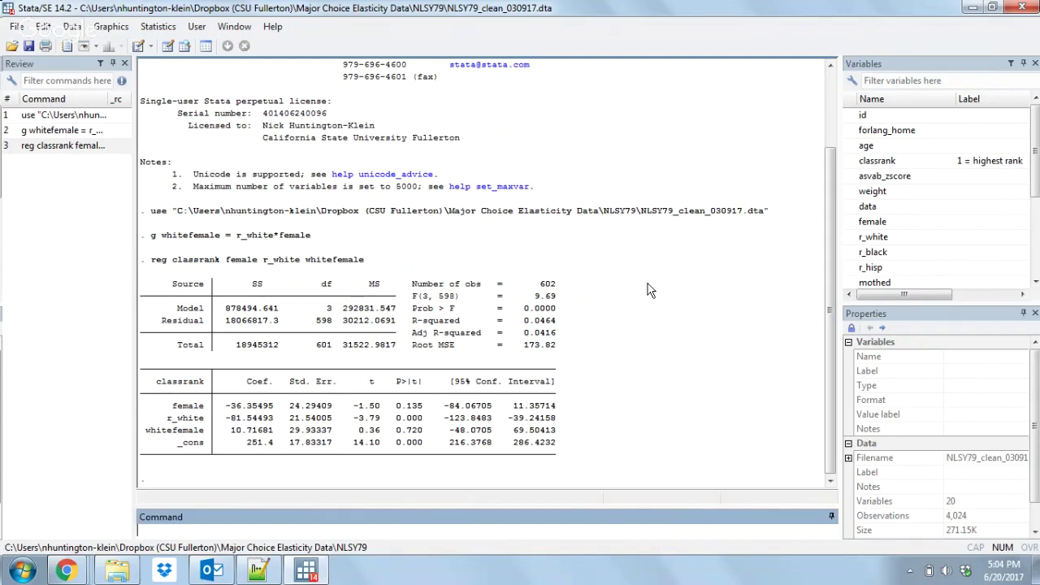
# Step: Recall the last regression command and remove whitefemale from its predictors
pyautogui.press('pageup')
pyautogui.press('BackSpace')
pyautogui.press('BackSpace')
pyautogui.press('BackSpace')
pyautogui.press('BackSpace')
pyautogui.press('BackSpace')
pyautogui.press('BackSpace')
pyautogui.press('BackSpace')
pyautogui.press('BackSpace')
pyautogui.press('BackSpace')
pyautogui.press('BackSpace')
pyautogui.press('BackSpace')
pyautogui.press('BackSpace')
# Step: Mark female and r_white as factor variables with the i. prefix in the recalled command
pyautogui.press('Left')
pyautogui.press('Left')
pyautogui.press('Left')
pyautogui.press('Left')
pyautogui.press('Left')
pyautogui.press('Left')
pyautogui.press('Left')
pyautogui.press('Left')
pyautogui.press('Left')
pyautogui.press('Left')
pyautogui.press('Left')
pyautogui.press('Left')
pyautogui.press('Left')
pyautogui.press('Left')
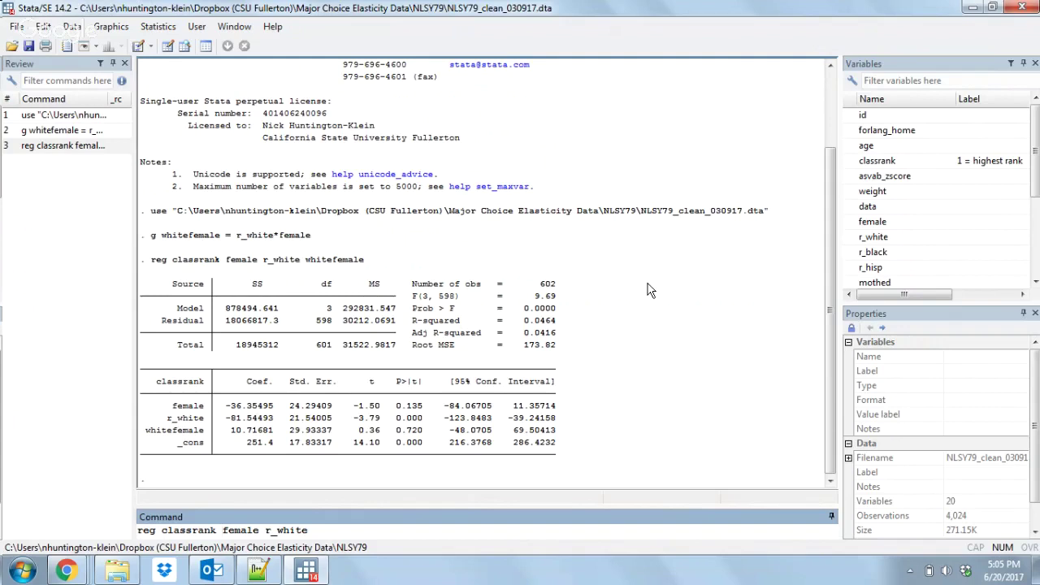
pyautogui.write('i.')
pyautogui.press('Right')
pyautogui.press('Right')
pyautogui.press('Right')
pyautogui.press('Right')
pyautogui.press('Right')
pyautogui.write('i.')
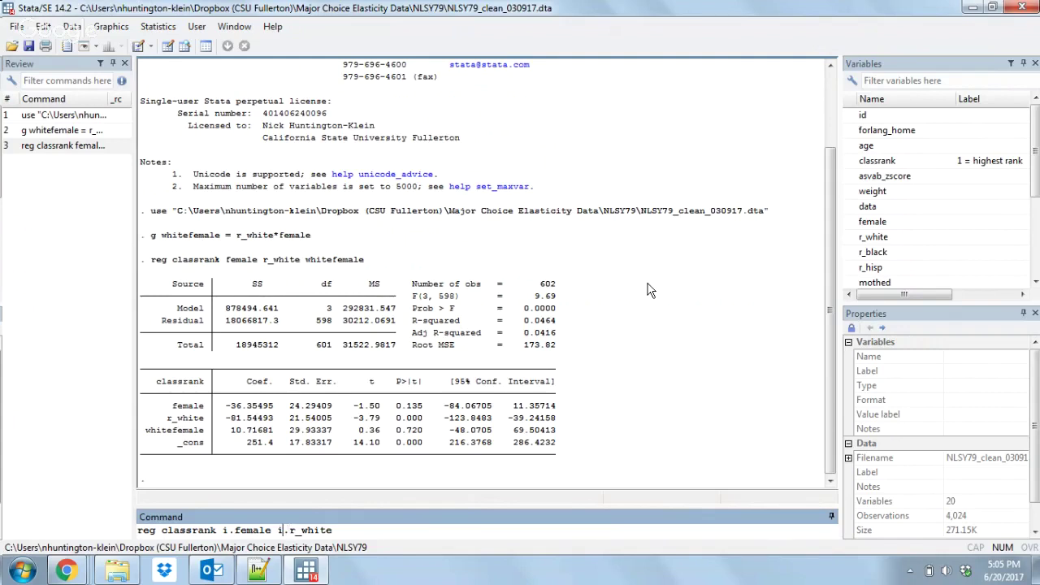
# Step: Join the two predictors with ## and run reg classrank i.female##i.r_white
pyautogui.press('Left')
pyautogui.press('Left')
pyautogui.press('BackSpace')
pyautogui.write('##')
pyautogui.press('Return')
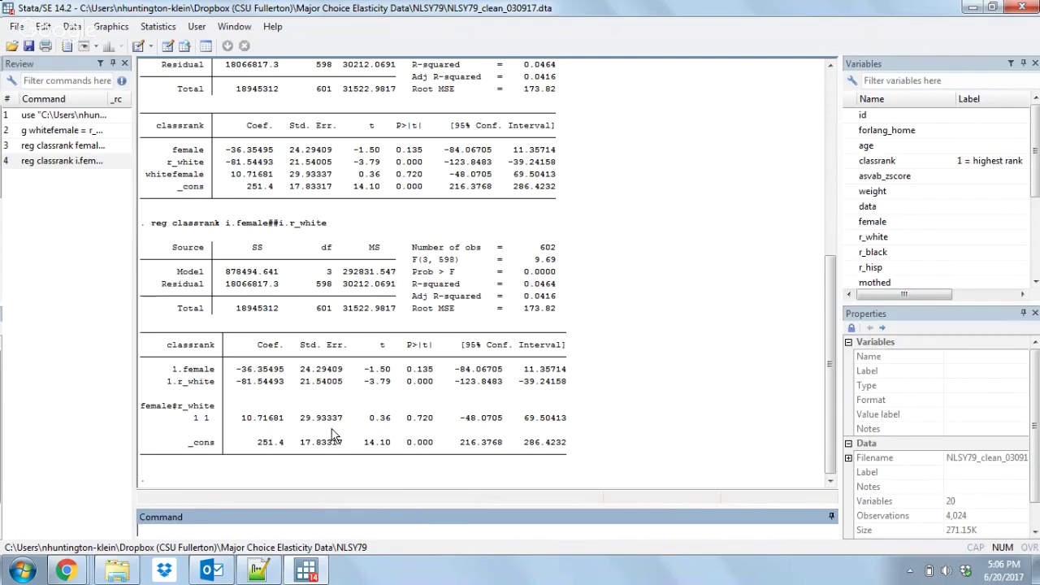
# Step: Rerun the i.female##i.r_white regression with faminc added as a control
pyautogui.press('pageup')
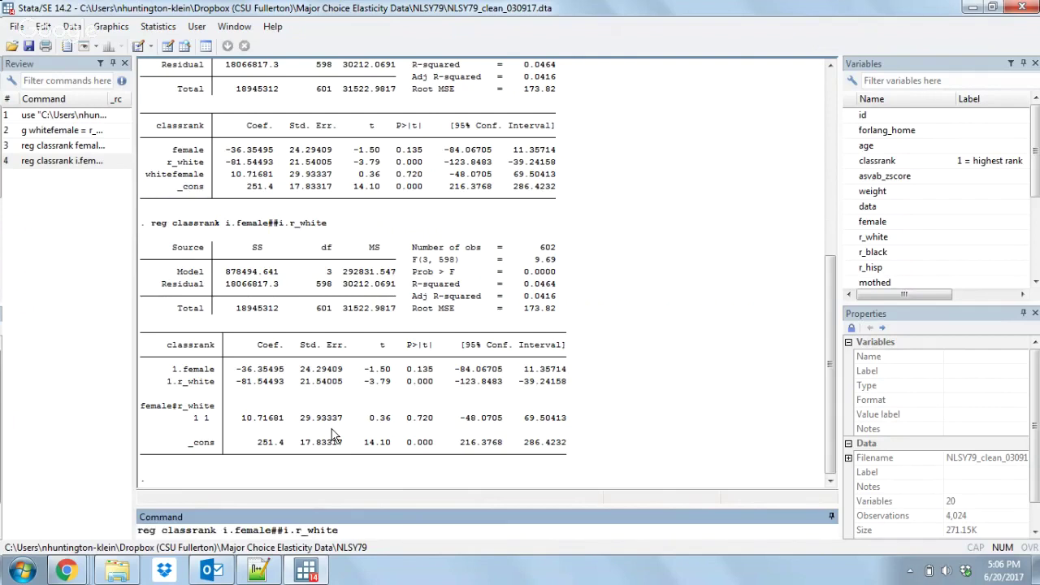
pyautogui.write('fem')
pyautogui.press('BackSpace')
pyautogui.press('BackSpace')
pyautogui.write('aminc')
pyautogui.press('Return')
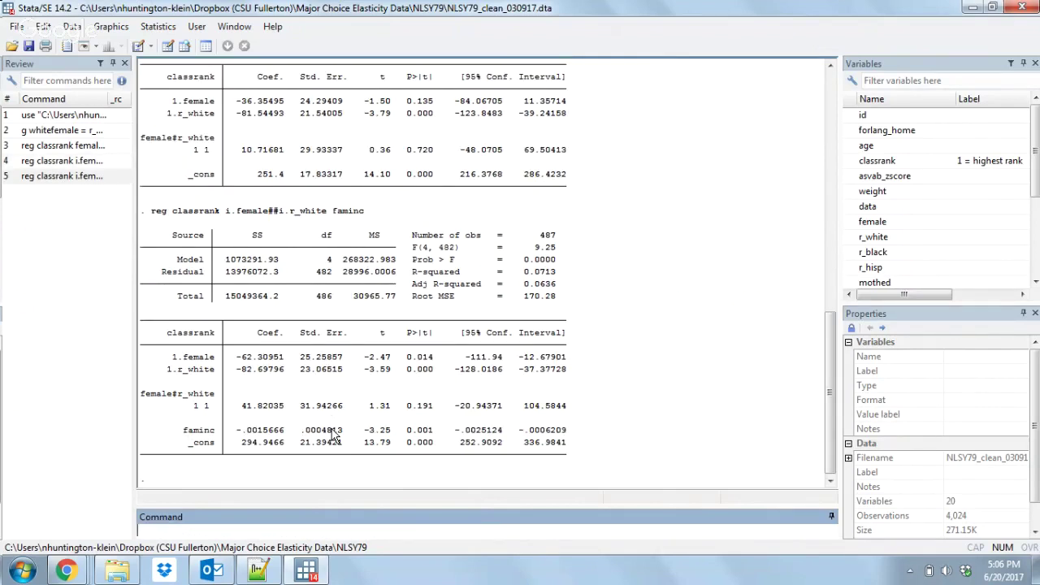
# Step: Recall the last regression command and strip the ## interaction and the i. prefixes from female and r_white
pyautogui.press('pageup')
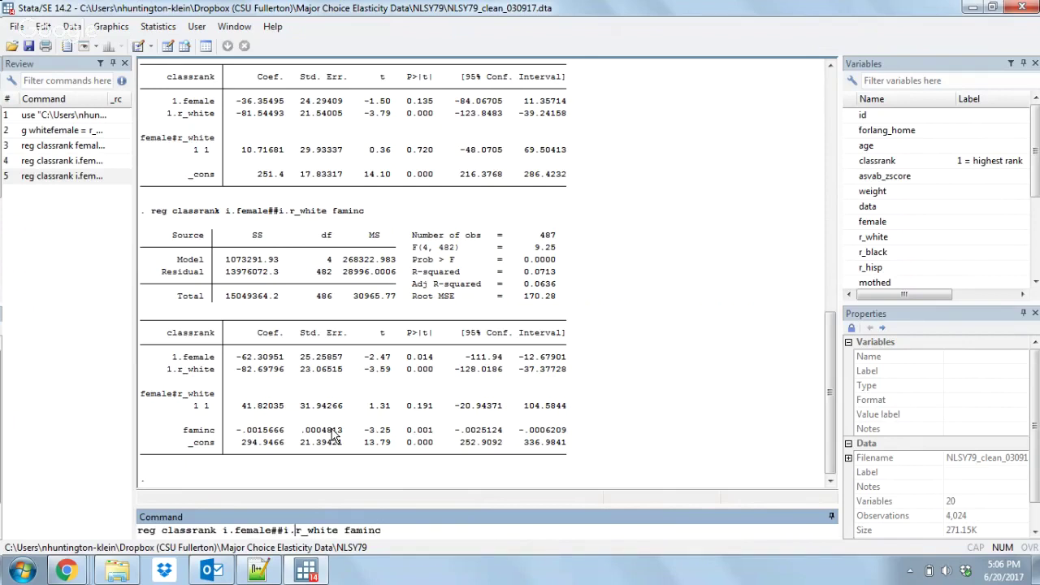
pyautogui.press('pageup')
pyautogui.press('pageup')
pyautogui.press('pageup')
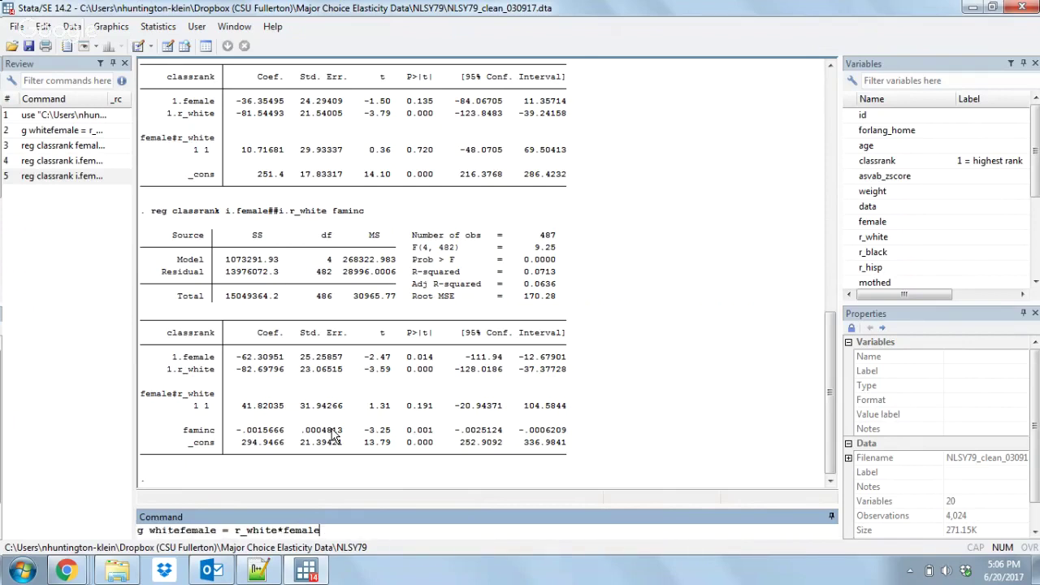
pyautogui.press('pagedown')
pyautogui.press('pagedown')
pyautogui.press('pagedown')
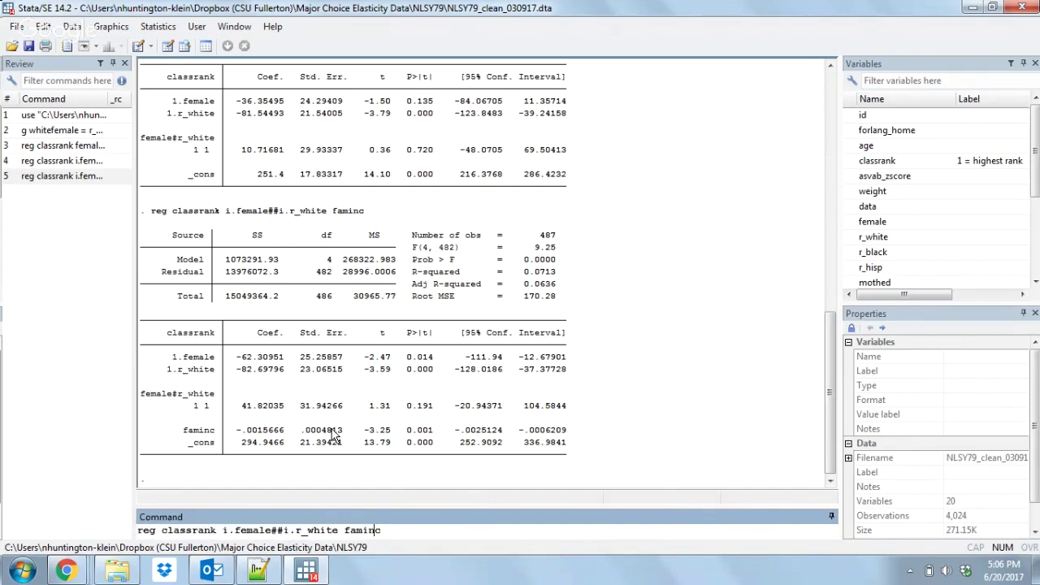
pyautogui.press('Left')
pyautogui.press('Left')
pyautogui.press('Left')
pyautogui.press('Left')
pyautogui.press('Left')
pyautogui.press('Left')
pyautogui.press('Left')
pyautogui.press('Left')
pyautogui.press('Left')
pyautogui.press('Left')
pyautogui.press('Left')
pyautogui.press('Left')
pyautogui.press('Left')
pyautogui.press('Left')
pyautogui.press('BackSpace')
pyautogui.press('BackSpace')
pyautogui.press('BackSpace')
pyautogui.press('BackSpace')
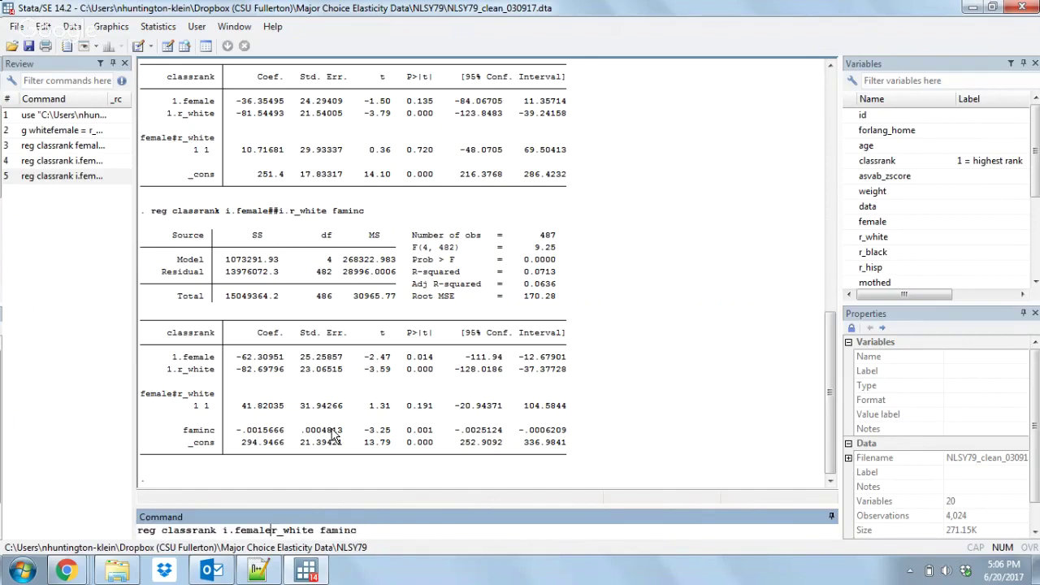
pyautogui.press('Left')
pyautogui.press('Left')
pyautogui.press('BackSpace')
pyautogui.press('BackSpace')
# Step: Interact r_white with continuous family income and run reg classrank female i.r_white##c.faminc
pyautogui.press('Right')
pyautogui.press('Right')
pyautogui.press('Right')
pyautogui.press('Right')
pyautogui.press('Right')
pyautogui.press('Right')
pyautogui.press('Right')
pyautogui.write('i.')
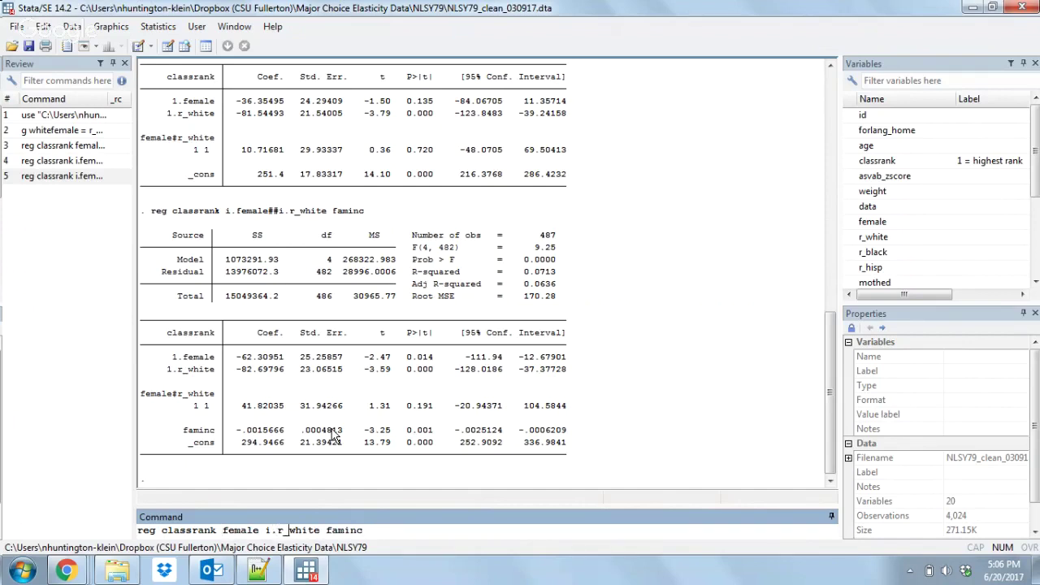
pyautogui.write('c.')
pyautogui.press('Left')
pyautogui.press('Left')
pyautogui.press('BackSpace')
pyautogui.write('##')
pyautogui.press('Return')
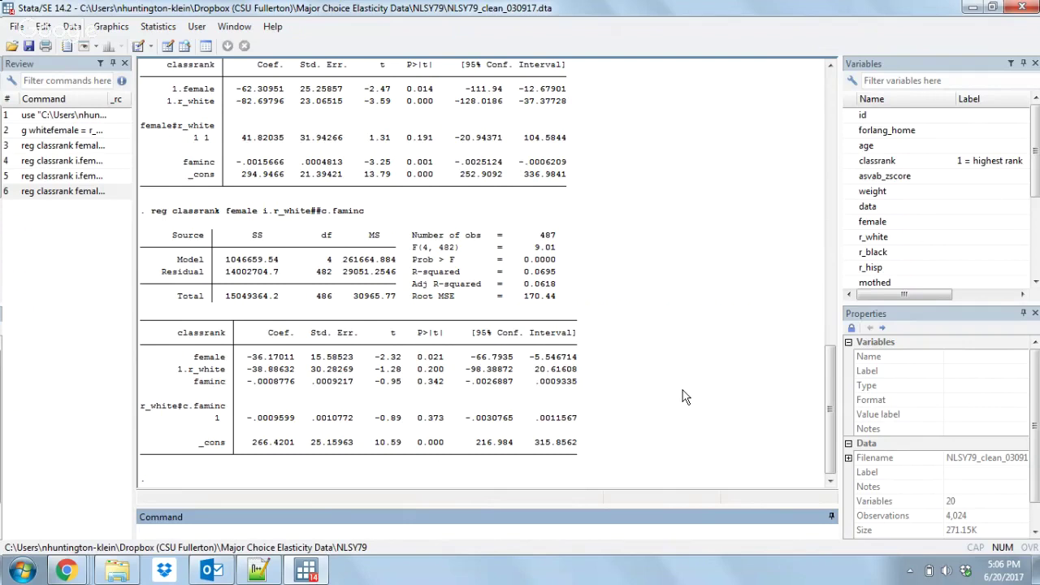
# Step: Display the stored coefficient _b[1.r_white#c.faminc] and compare it with the interaction coefficient in the regression table
pyautogui.write('display _b[1.r_white')
pyautogui.press('Left')
pyautogui.press('Left')
pyautogui.press('Left')
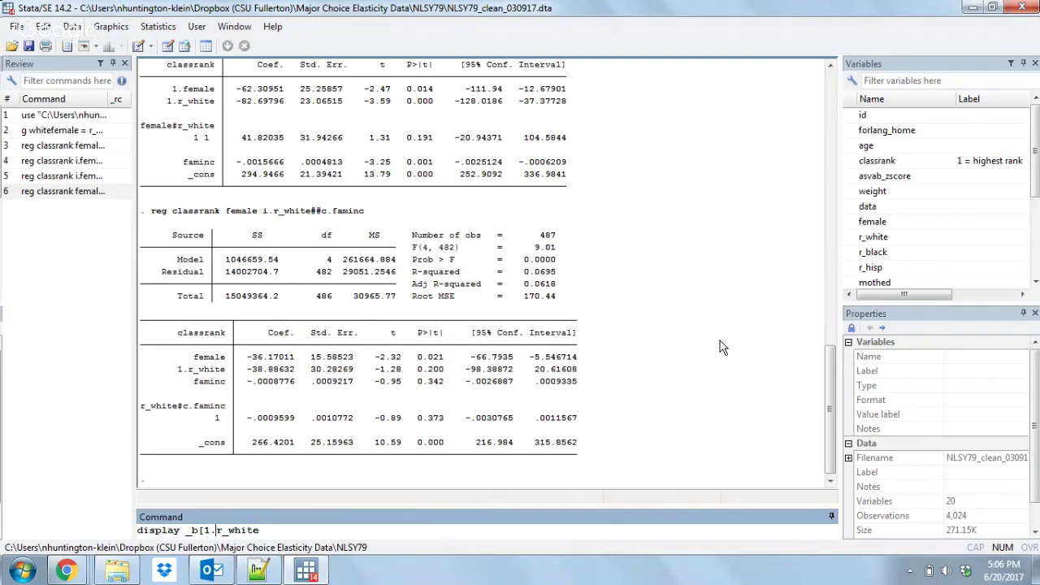
pyautogui.press('Right')
pyautogui.press('Right')
pyautogui.press('Right')
pyautogui.press('Right')
pyautogui.press('Right')
pyautogui.press('Right')
pyautogui.press('Right')
pyautogui.press('Right')
pyautogui.write('#c.faminc]')
pyautogui.press('Return')
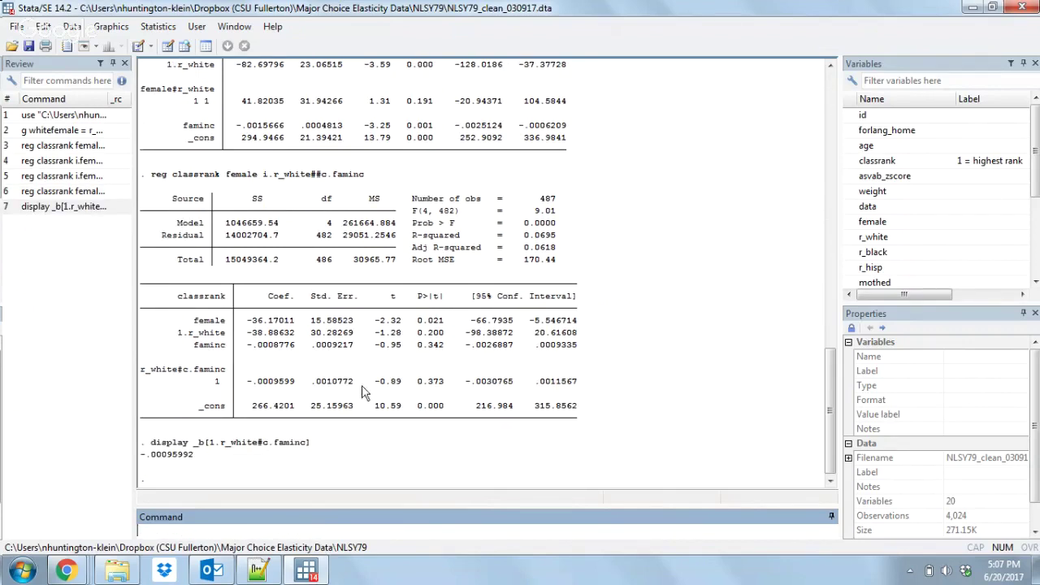
pyautogui.moveTo(243, 382); pyautogui.dragTo(289, 390)
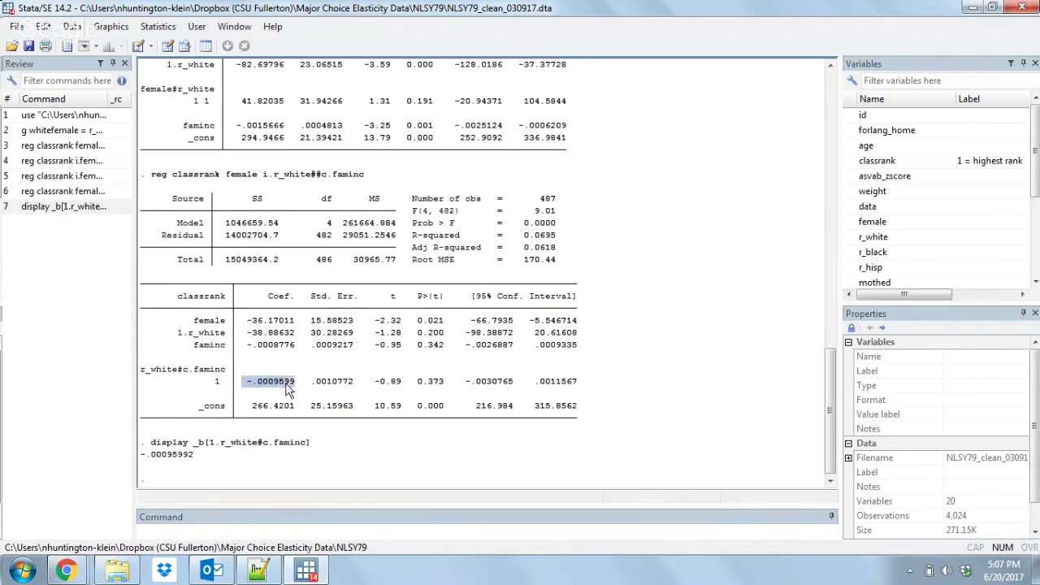
pyautogui.click(345, 409)
# Step: Recall the i.r_white##c.faminc regression command and reduce its ## operator to a single #
pyautogui.click(395, 530)
pyautogui.press('pageup')
pyautogui.press('pageup')
pyautogui.press('Left')
pyautogui.press('Left')
pyautogui.press('Left')
pyautogui.press('Left')
pyautogui.press('Left')
pyautogui.press('Left')
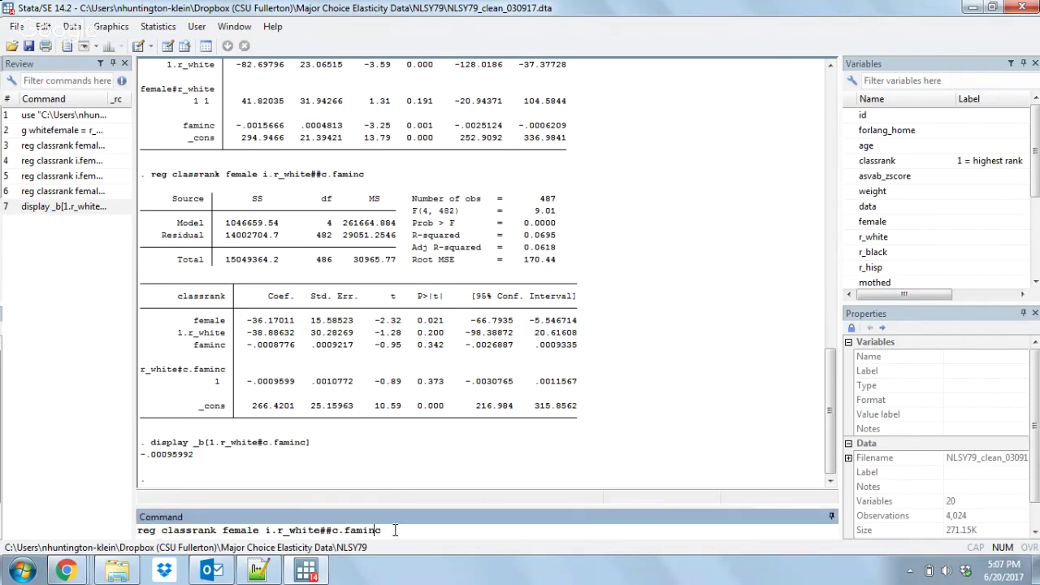
pyautogui.press('BackSpace')
# Step: Examine the 1.r_white and r_white#c.faminc terms in the output, and run reg classrank female i.r_white#c.faminc
pyautogui.moveTo(177, 333); pyautogui.dragTo(221, 335)
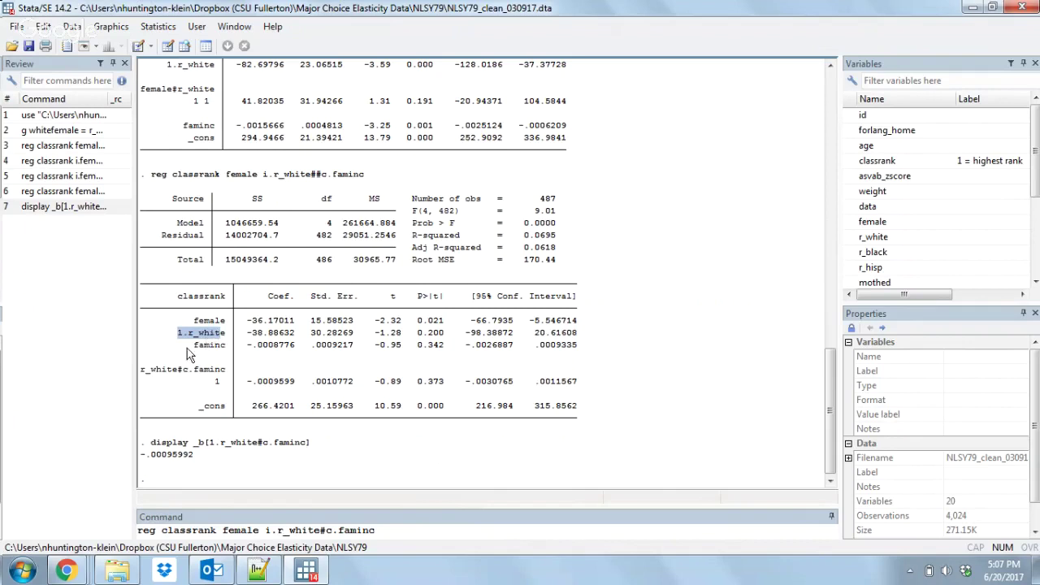
pyautogui.click(142, 380)
pyautogui.moveTo(141, 371); pyautogui.dragTo(227, 371)
pyautogui.click(385, 530)
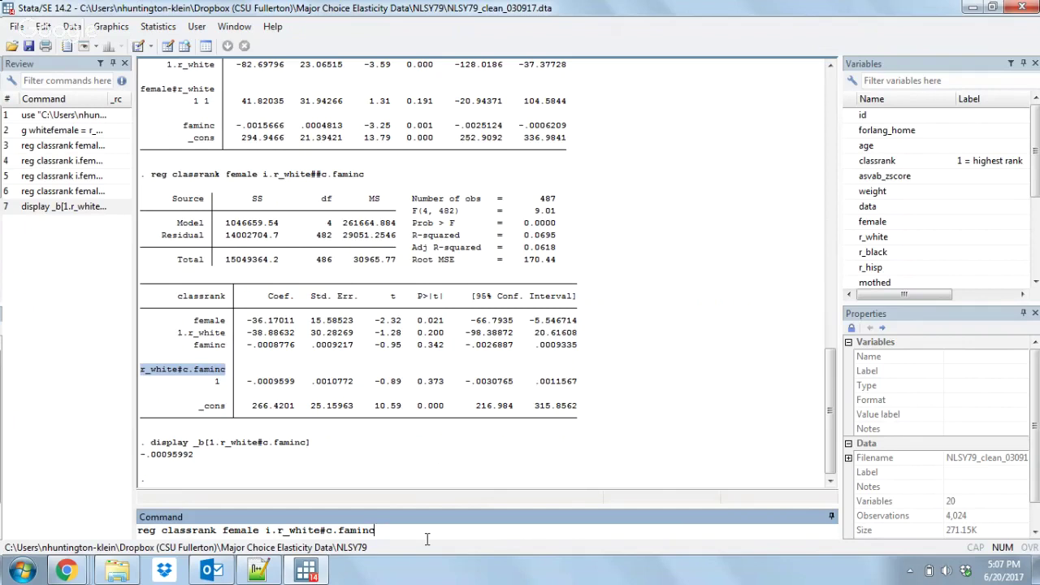
pyautogui.press('Return')
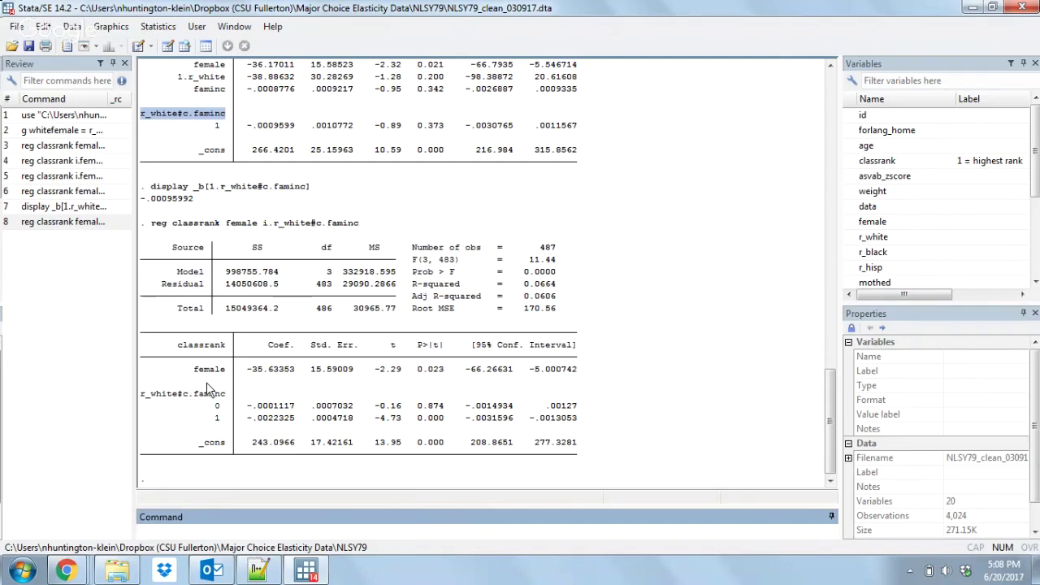
# Step: Rework the last regression into reg classrank female r_white c.faminc##c.faminc, run it, and examine the faminc and c.faminc#c.faminc terms
pyautogui.press('pageup')
pyautogui.press('Left')
pyautogui.press('Left')
pyautogui.press('Left')
pyautogui.press('Left')
pyautogui.press('Left')
pyautogui.press('Left')
pyautogui.press('Left')
pyautogui.press('Left')
pyautogui.press('Left')
pyautogui.press('Left')
pyautogui.press('Left')
pyautogui.press('Left')
pyautogui.press('Left')
pyautogui.press('Left')
pyautogui.press('Left')
pyautogui.press('Left')
pyautogui.press('BackSpace')
pyautogui.press('BackSpace')
pyautogui.press('Right')
pyautogui.press('Right')
pyautogui.press('Right')
pyautogui.press('Right')
pyautogui.press('Right')
pyautogui.press('Right')
pyautogui.press('Right')
pyautogui.press('Right')
pyautogui.press('Right')
pyautogui.press('Right')
pyautogui.press('Right')
pyautogui.press('Right')
pyautogui.press('Right')
pyautogui.press('Right')
pyautogui.press('Right')
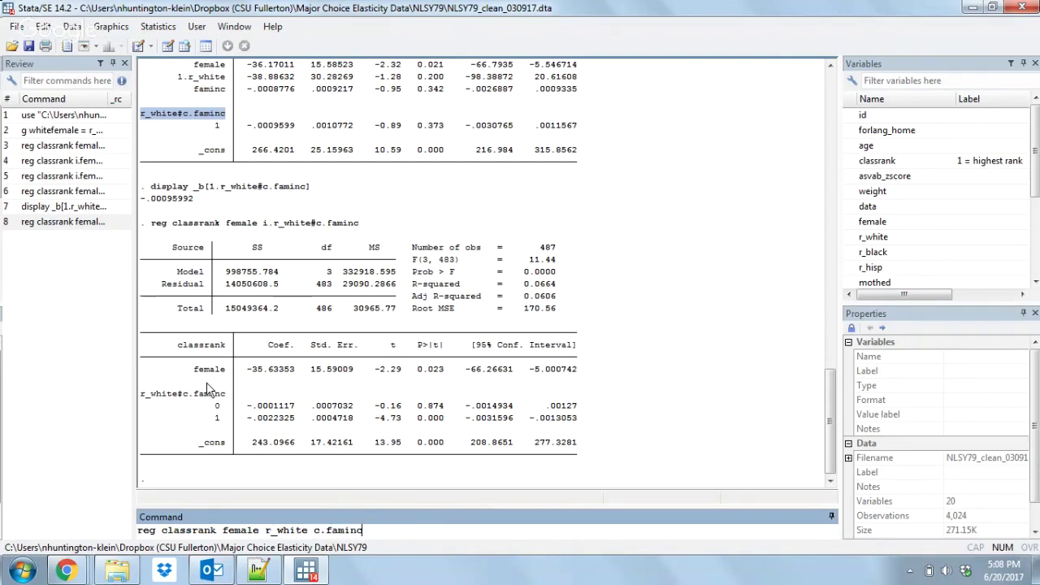
pyautogui.write('##c.faminc')
pyautogui.press('Return')
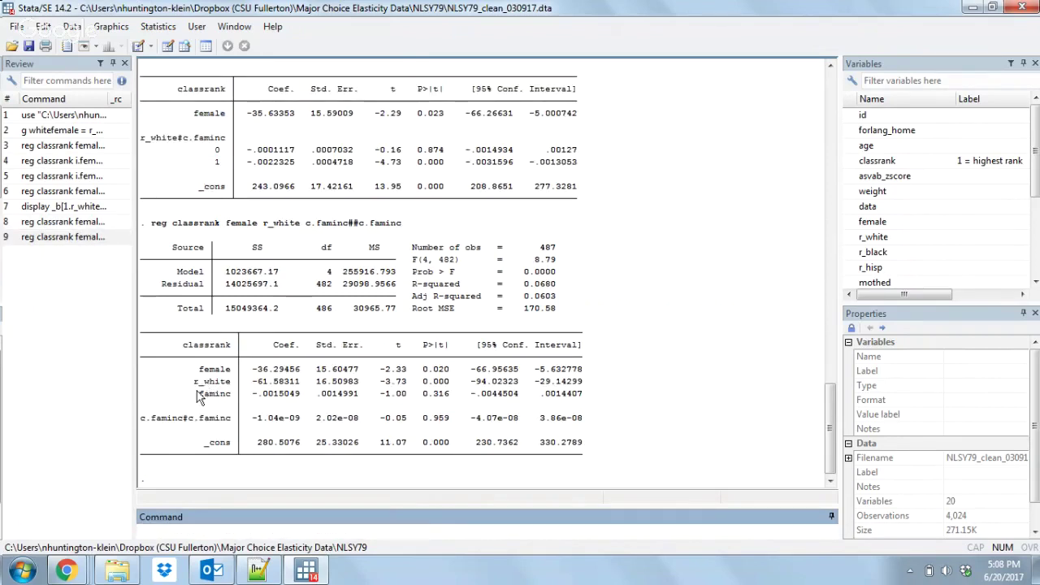
pyautogui.moveTo(200, 394); pyautogui.dragTo(233, 396)
pyautogui.moveTo(141, 418); pyautogui.dragTo(236, 418)
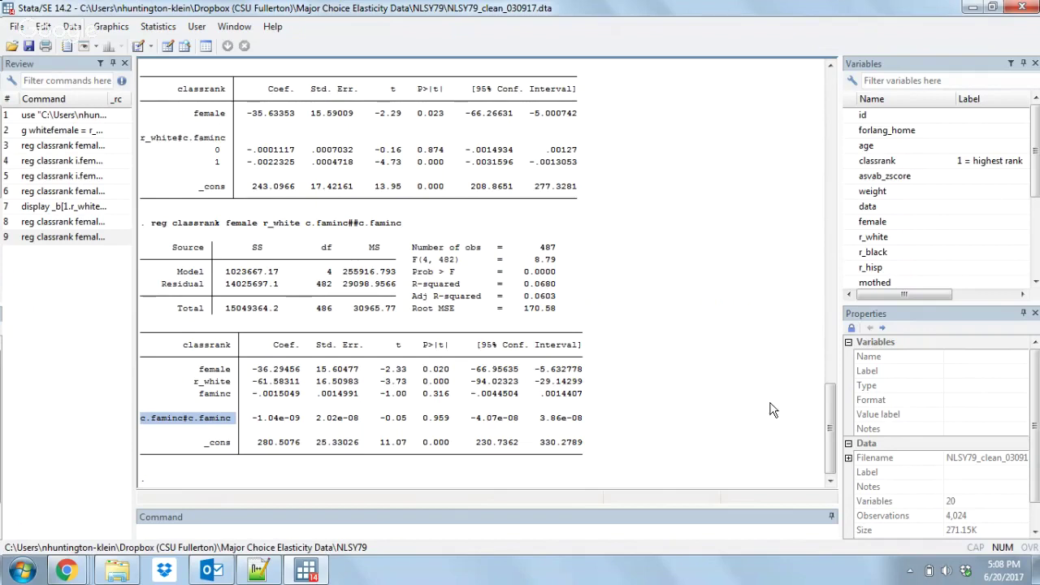
# Step: Extend the recalled command to a three-way interaction and run reg classrank female i.r_white##c.faminc##c.faminc
pyautogui.click(625, 529)
pyautogui.press('pageup')
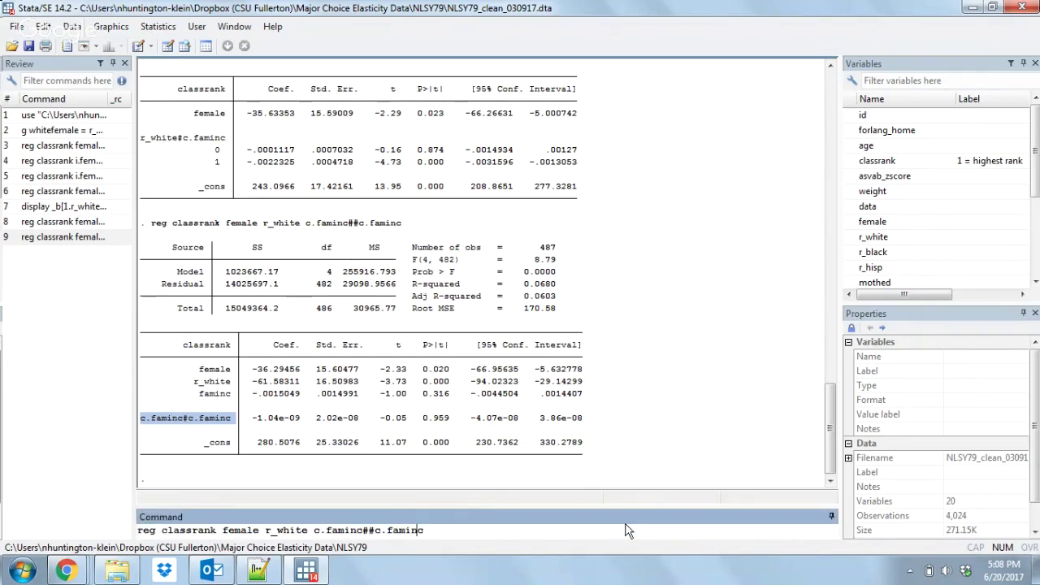
pyautogui.press('Left')
pyautogui.press('Left')
pyautogui.press('Left')
pyautogui.press('Left')
pyautogui.press('Left')
pyautogui.press('Left')
pyautogui.press('Left')
pyautogui.press('Left')
pyautogui.press('Left')
pyautogui.press('Left')
pyautogui.press('Left')
pyautogui.press('Left')
pyautogui.press('Left')
pyautogui.press('Left')
pyautogui.press('Left')
pyautogui.press('Left')
pyautogui.press('Left')
pyautogui.press('BackSpace')
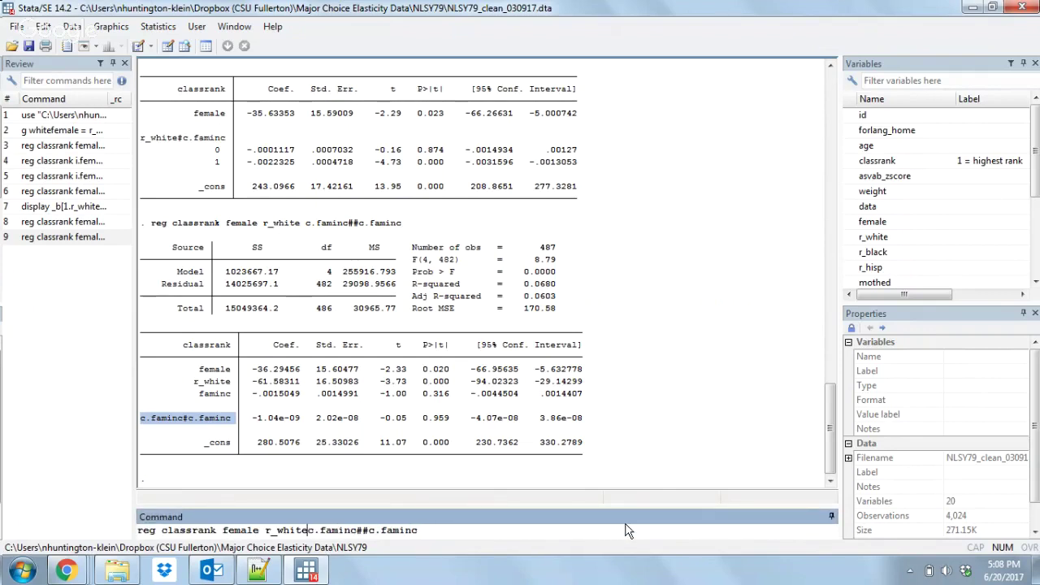
pyautogui.write('##')
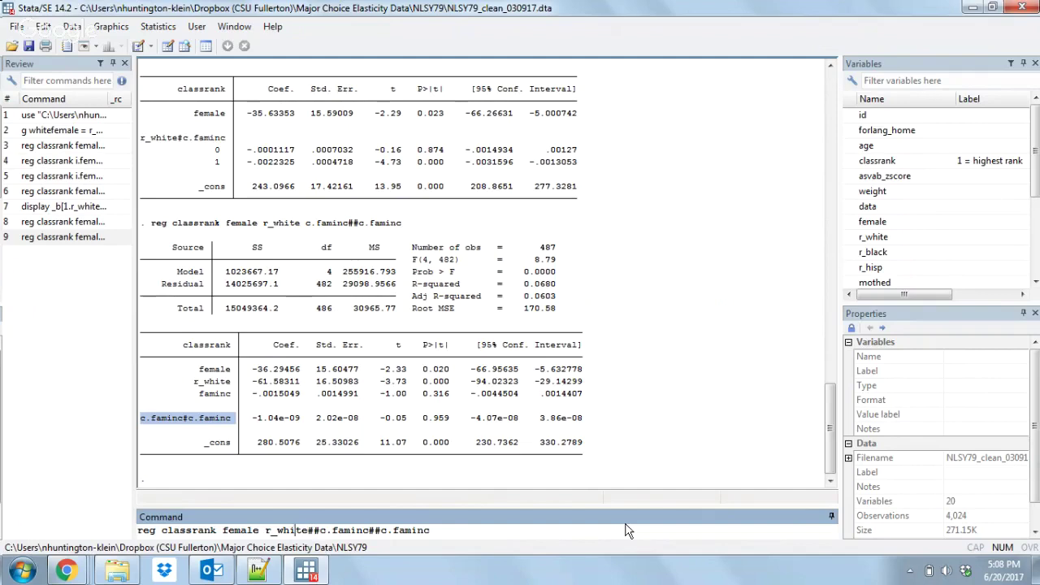
pyautogui.press('Left')
pyautogui.press('Left')
pyautogui.write('i.')
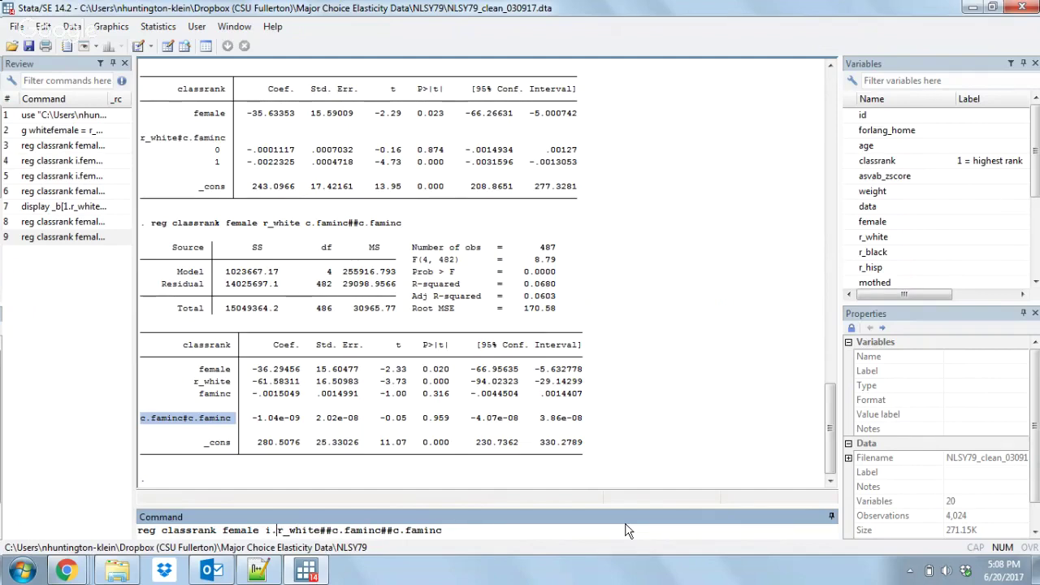
pyautogui.press('Return')
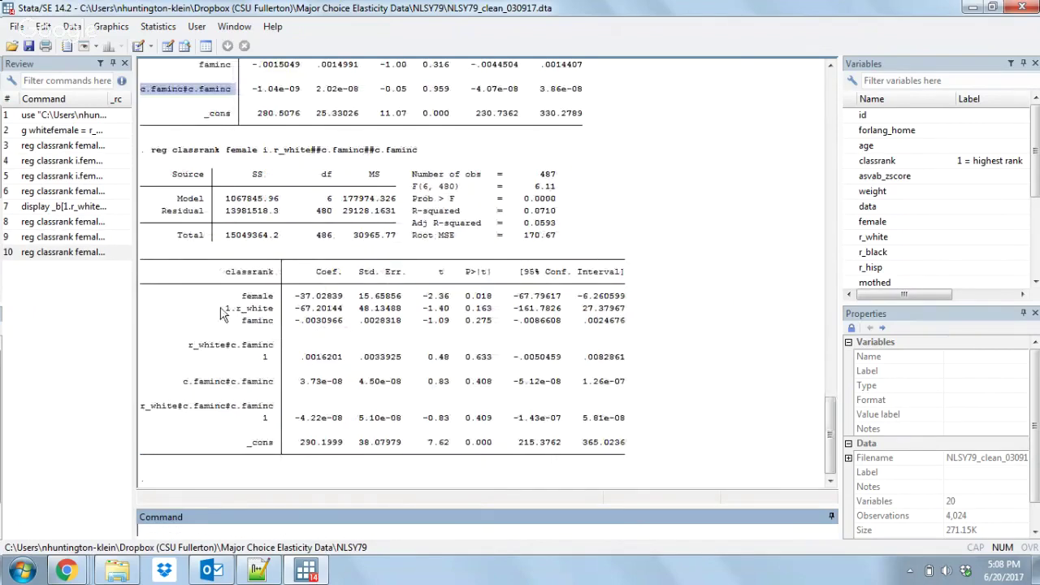
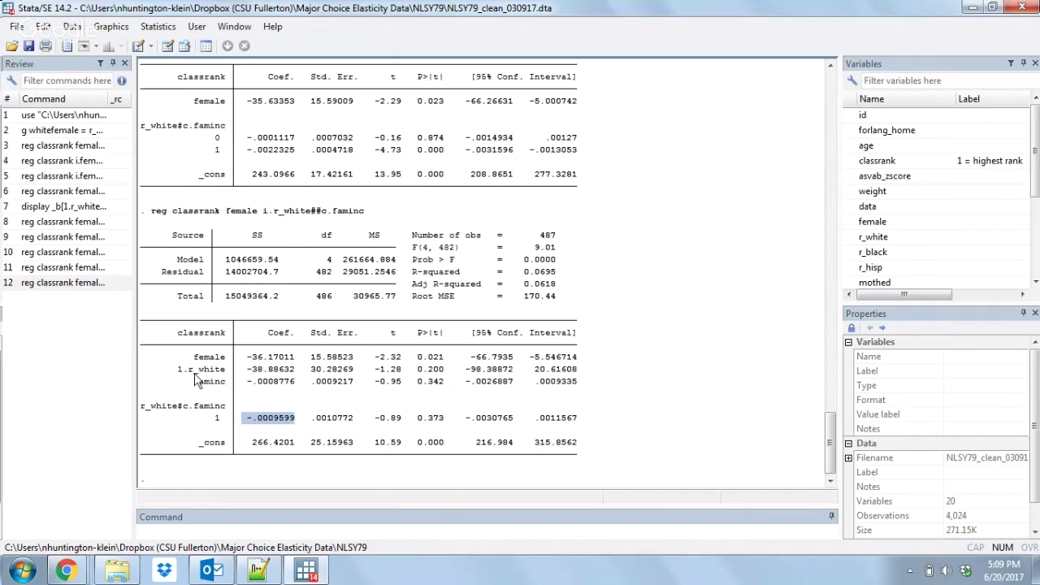
# Step: Compare the faminc coefficient with the r_white#c.faminc interaction coefficient in the i.r_white##c.faminc regression output
pyautogui.moveTo(193, 381); pyautogui.dragTo(226, 381)
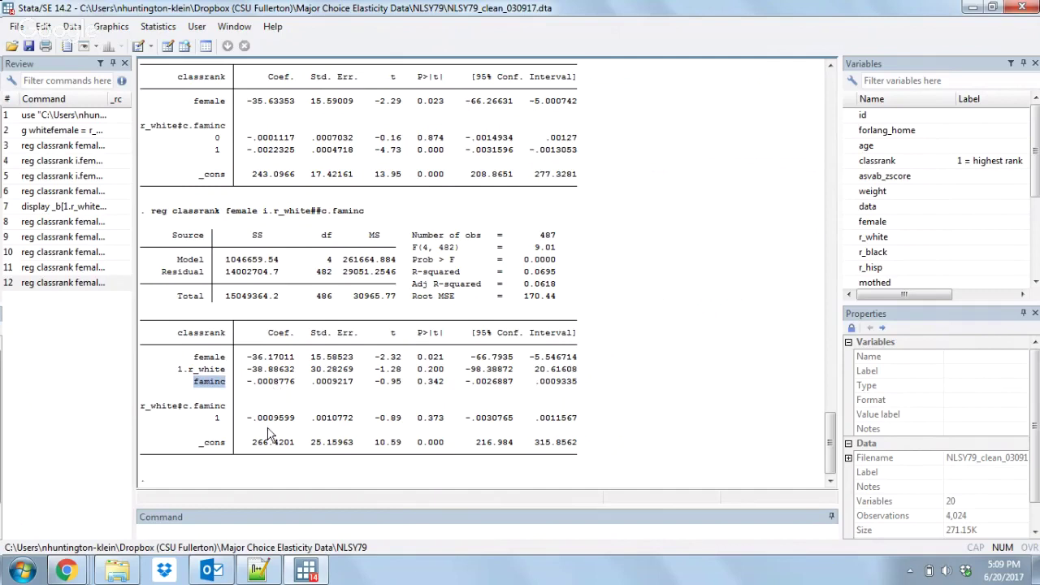
pyautogui.moveTo(246, 418); pyautogui.dragTo(299, 422)
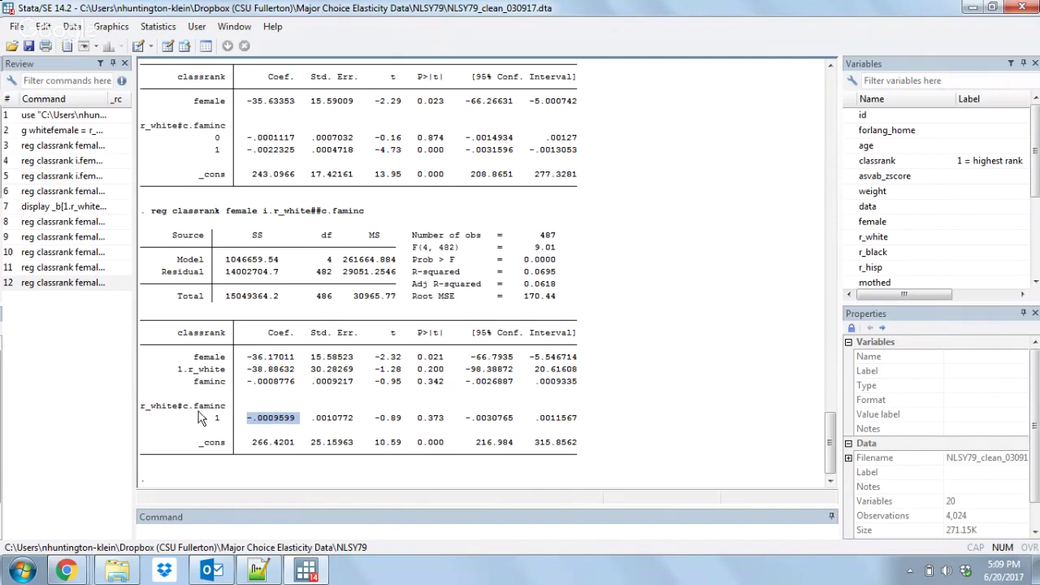
pyautogui.moveTo(195, 406); pyautogui.dragTo(300, 418)
pyautogui.moveTo(246, 381); pyautogui.dragTo(297, 382)
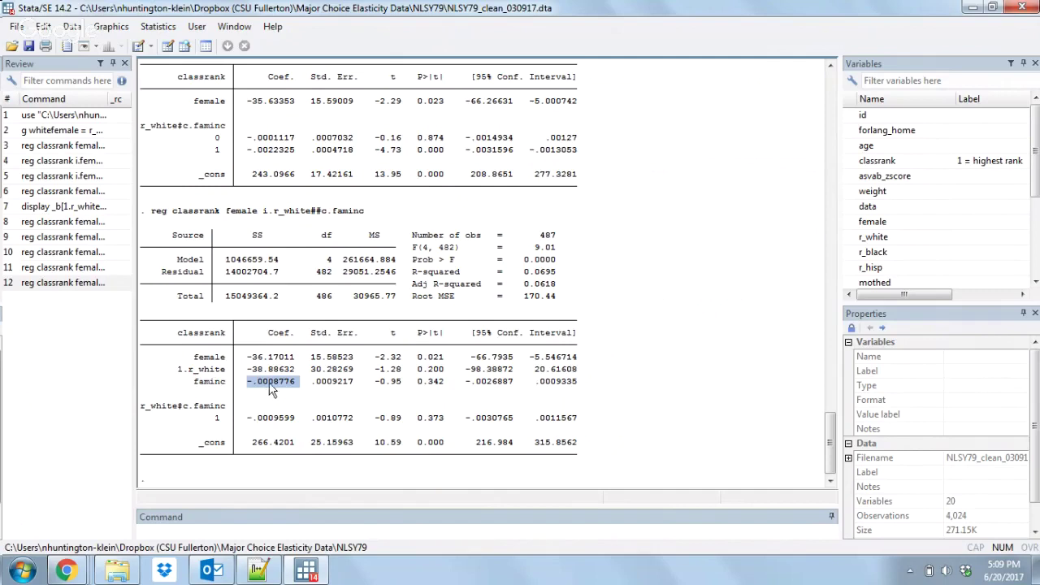
pyautogui.moveTo(247, 421); pyautogui.dragTo(295, 428)
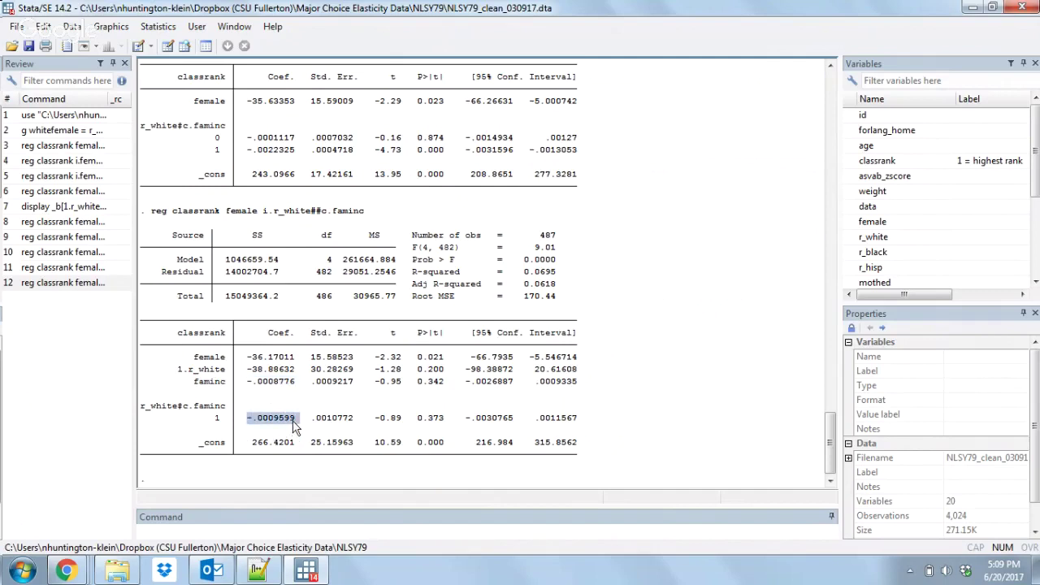
# Step: Switch to Notepad++ and write the equation classrank = alpha + b1*female + b2*white + b3*faminc + b4*white*faminc
pyautogui.click(258, 571)
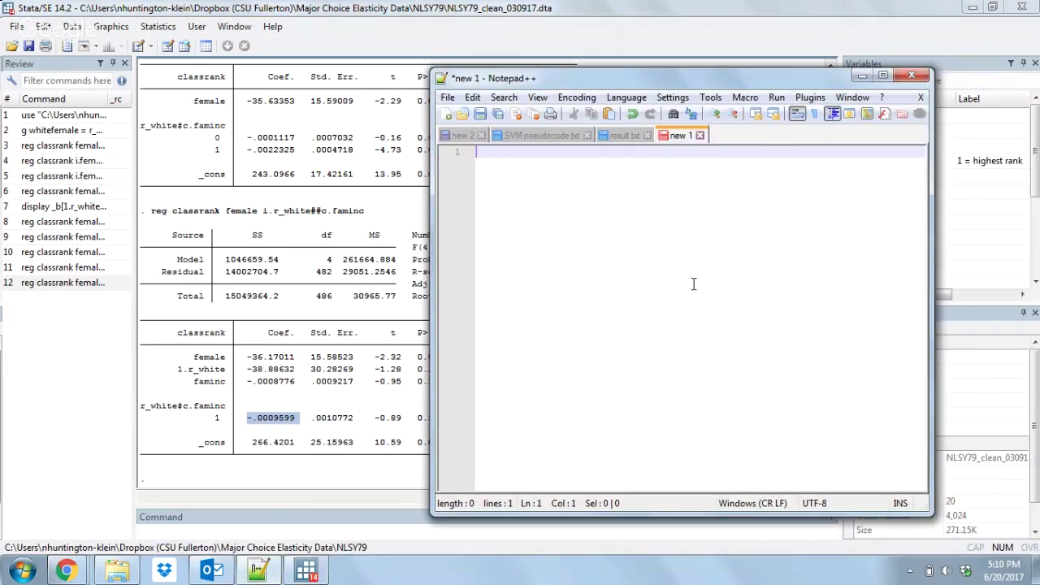
pyautogui.write('classrank = ')
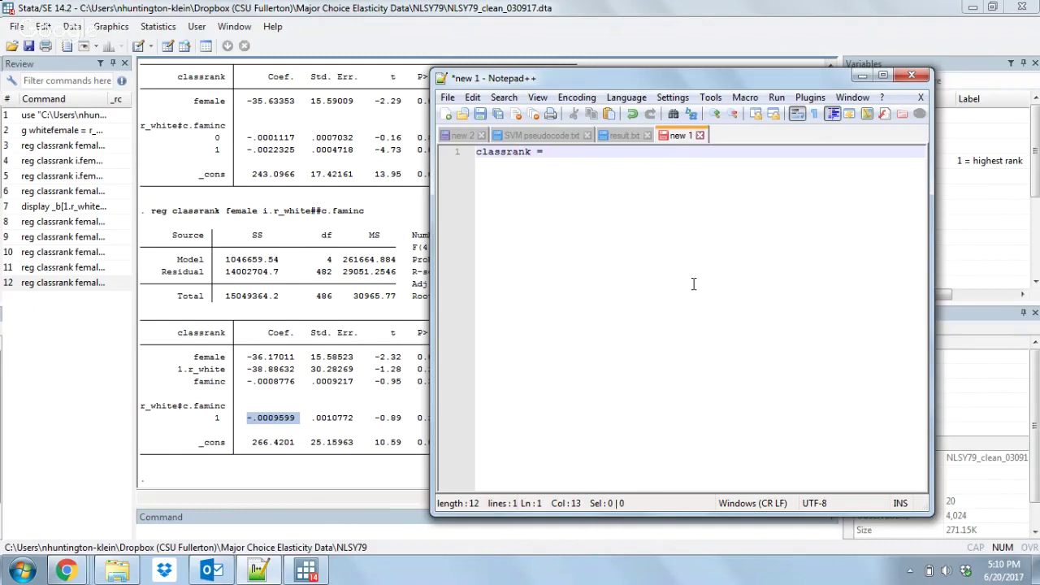
pyautogui.write('alpha + b1*female +')
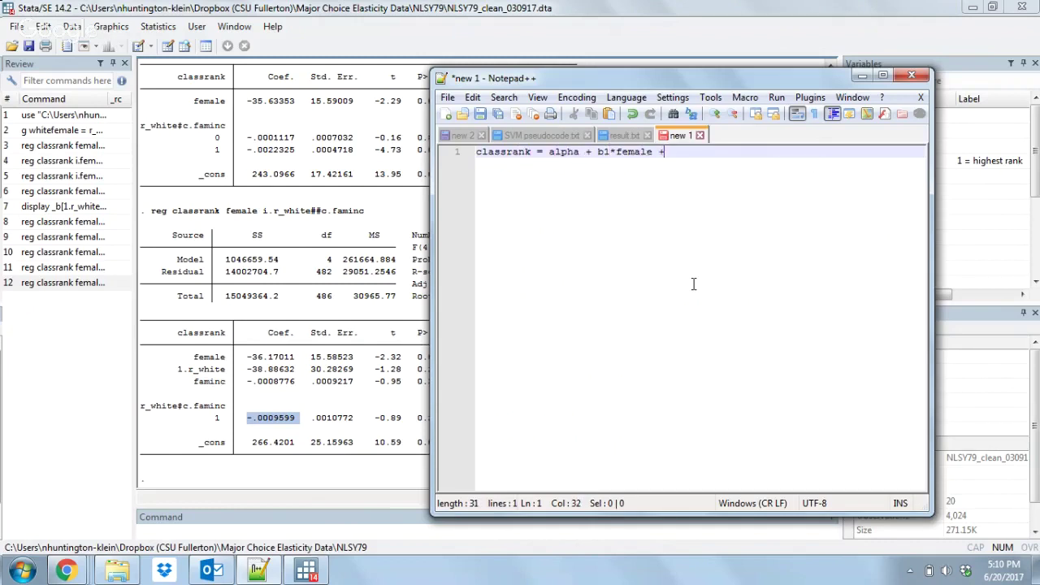
pyautogui.write(' b2*white + b3*faminc + b4')
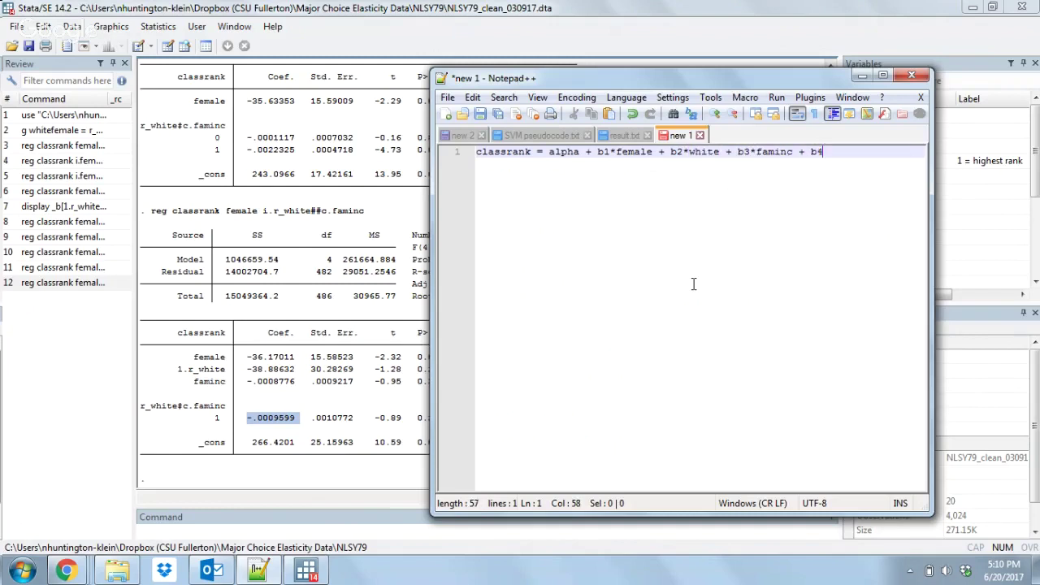
pyautogui.write('*white*faminc')
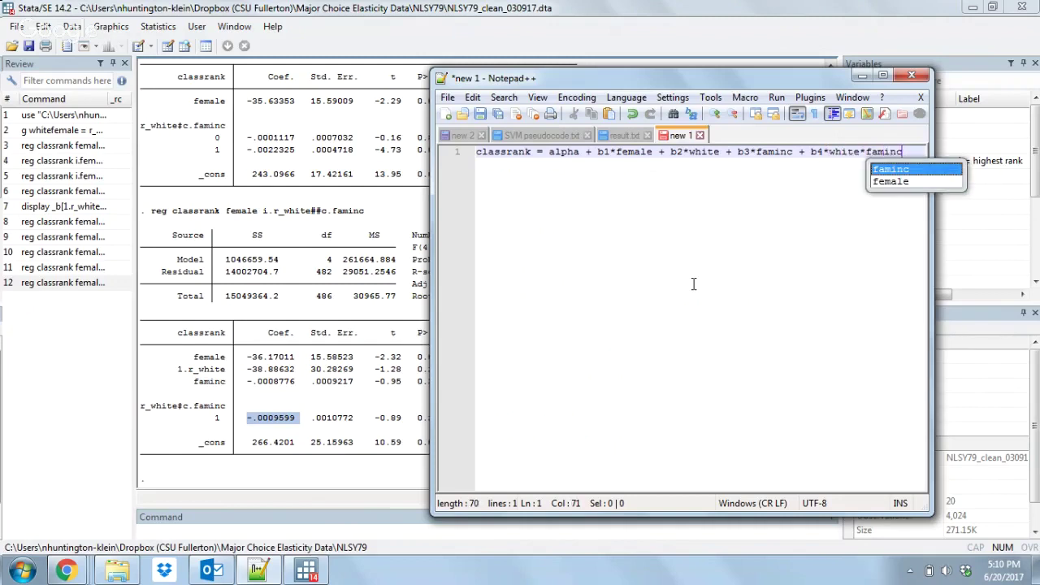
pyautogui.press('Return')
pyautogui.press('Return')
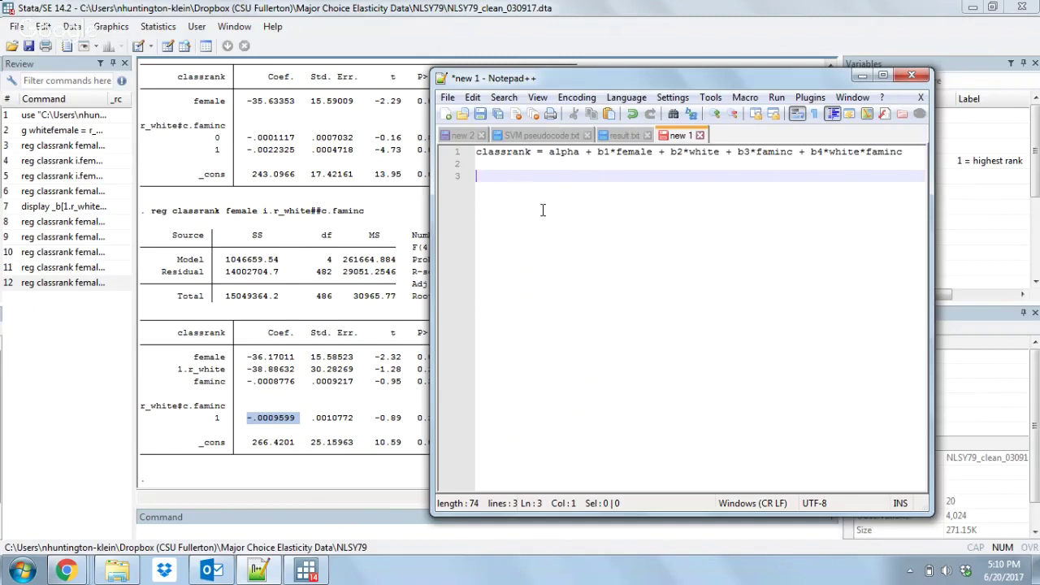
# Step: Add the line white = 0 below the equation and place a copy of the full equation beneath it
pyautogui.write('white = 0')
pyautogui.tripleClick(518, 152)
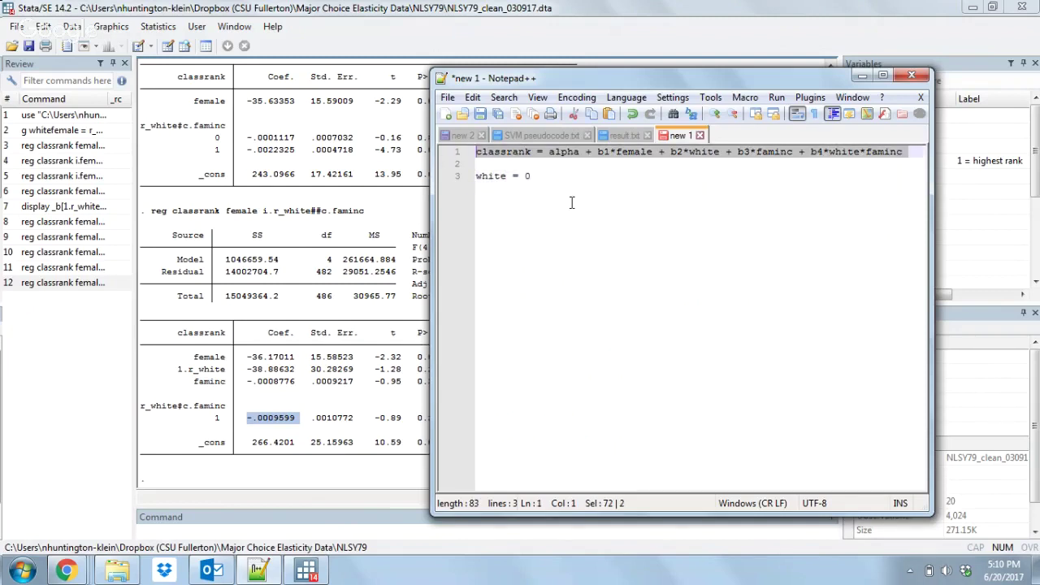
pyautogui.hotkey('ctrl', 'c')
pyautogui.click(571, 202)
pyautogui.press('Return')
pyautogui.press('Return')
pyautogui.hotkey('ctrl', 'v')
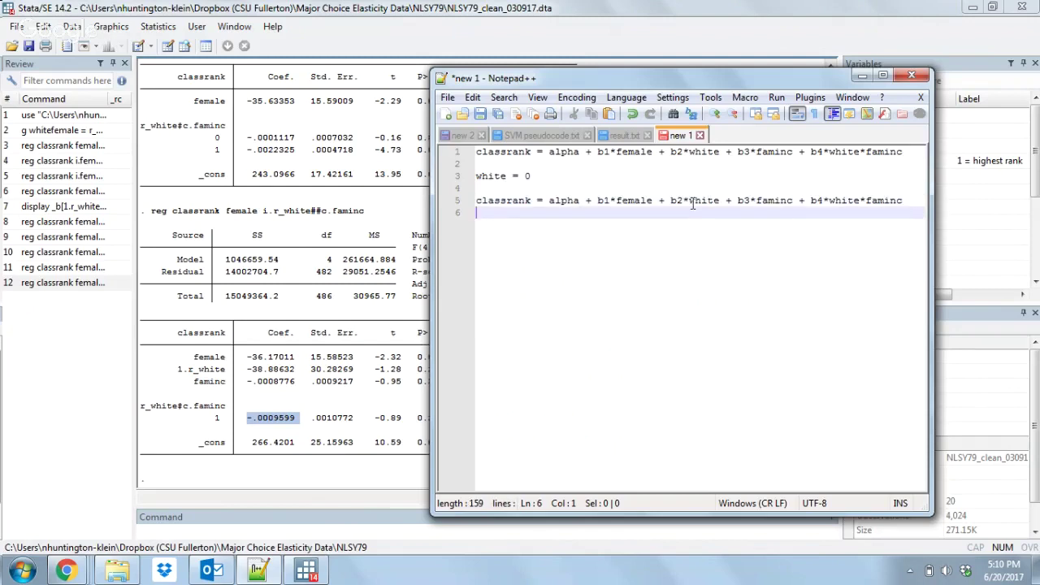
# Step: Substitute 0 for both occurrences of white in the equation copied under white = 0
pyautogui.click(692, 202)
pyautogui.doubleClick(692, 202)
pyautogui.write('0')
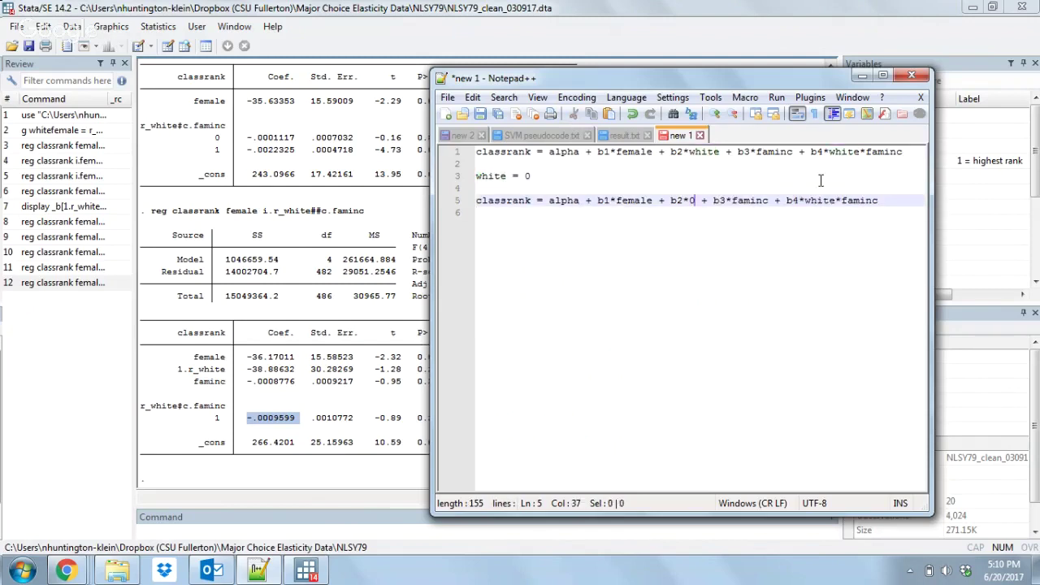
pyautogui.doubleClick(822, 200)
pyautogui.write('0')
# Step: Duplicate the white = 0 equation on the next line, remove its b2*0 and b4*0*faminc terms, and highlight b3
pyautogui.moveTo(929, 197); pyautogui.dragTo(464, 203)
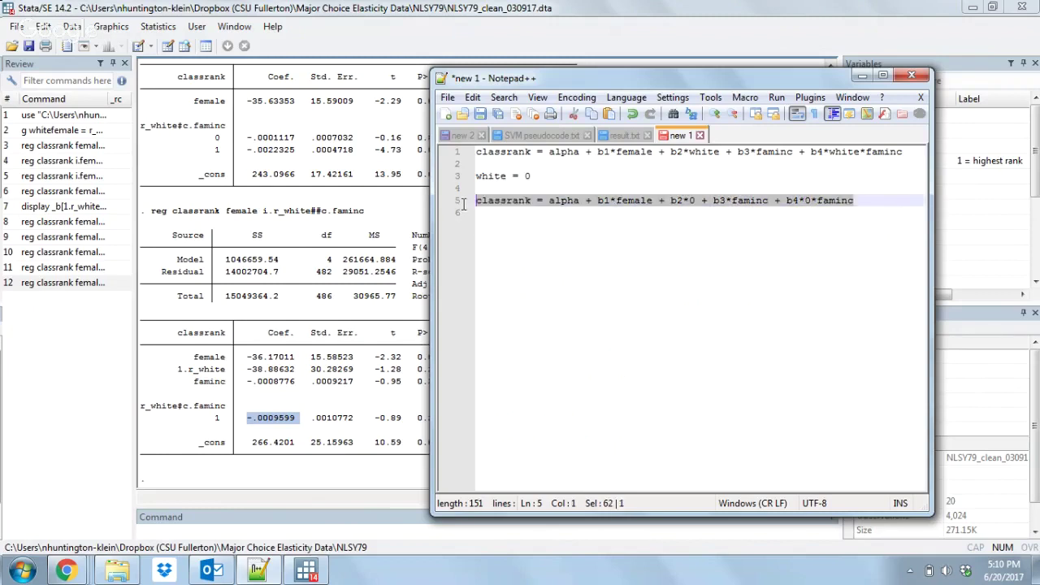
pyautogui.hotkey('ctrl', 'c')
pyautogui.press('Down')
pyautogui.hotkey('ctrl', 'v')
pyautogui.moveTo(702, 213); pyautogui.dragTo(649, 215)
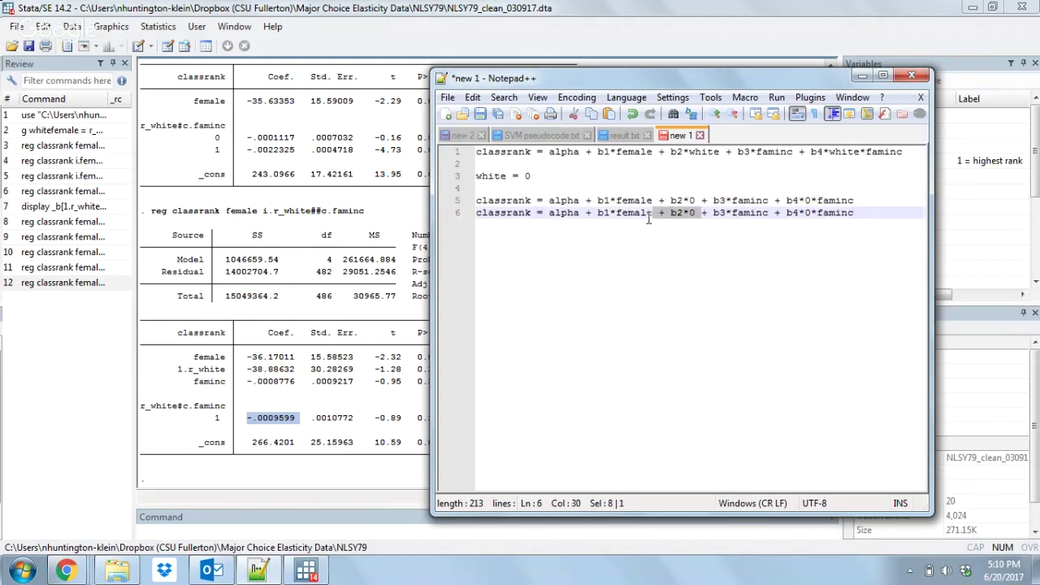
pyautogui.press('Delete')
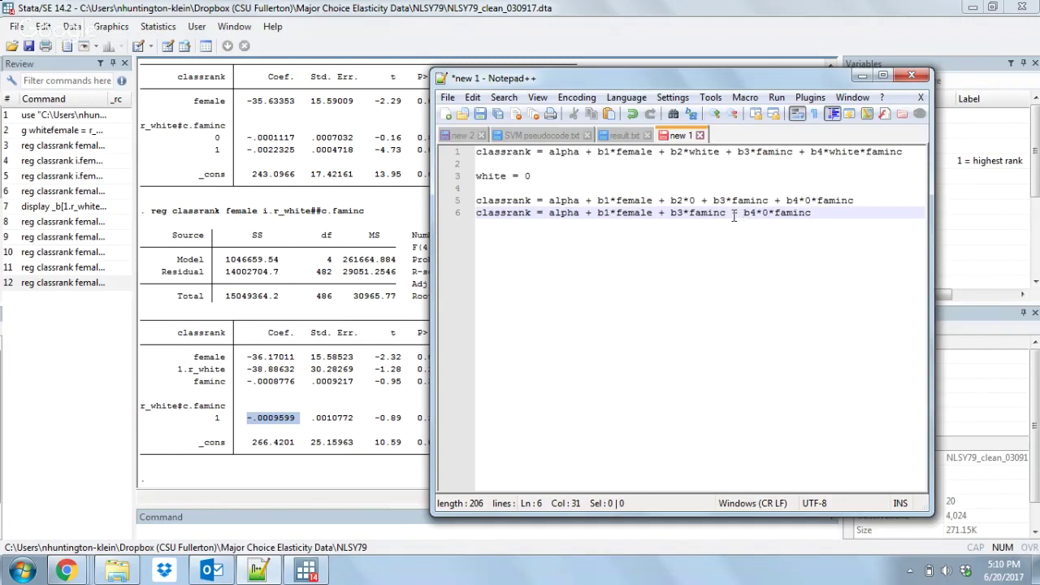
pyautogui.moveTo(728, 214); pyautogui.dragTo(812, 214)
pyautogui.press('Delete')
pyautogui.doubleClick(677, 213)
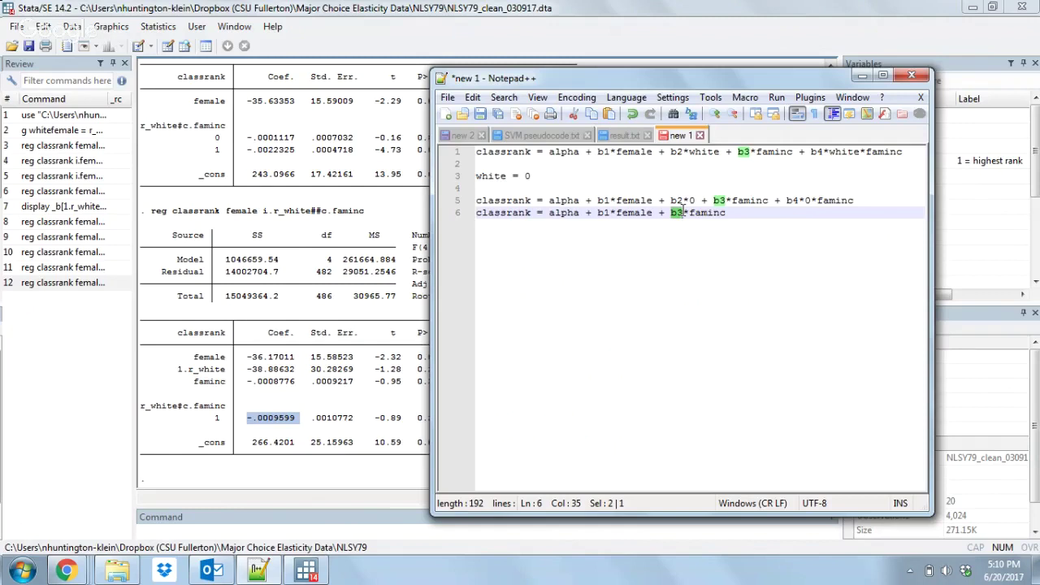
# Step: Add the line white = 1 below the simplified equation and place a copy of the full equation beneath it
pyautogui.click(742, 225)
pyautogui.press('Return')
pyautogui.press('Return')
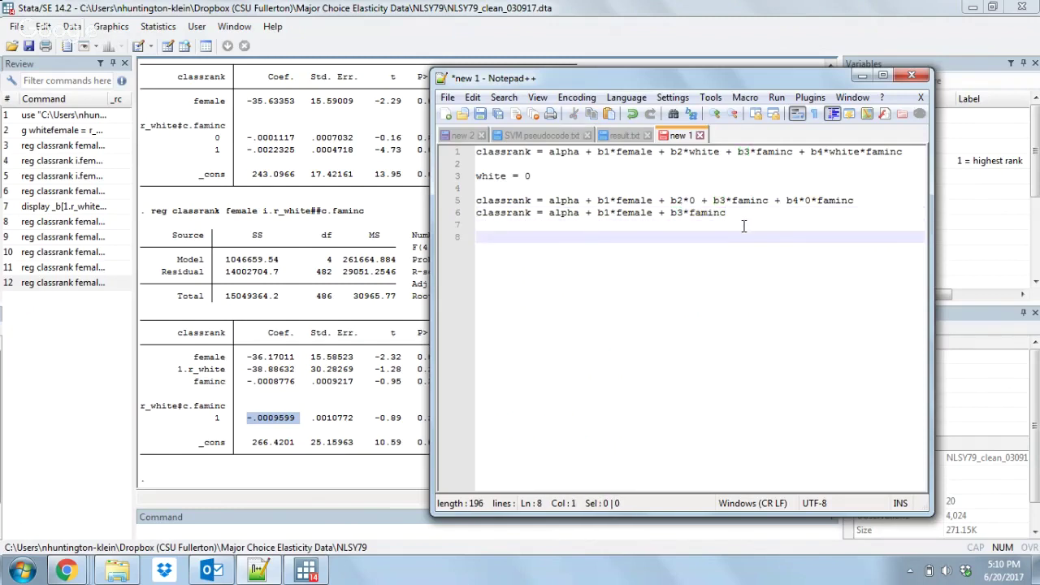
pyautogui.write('white = 1')
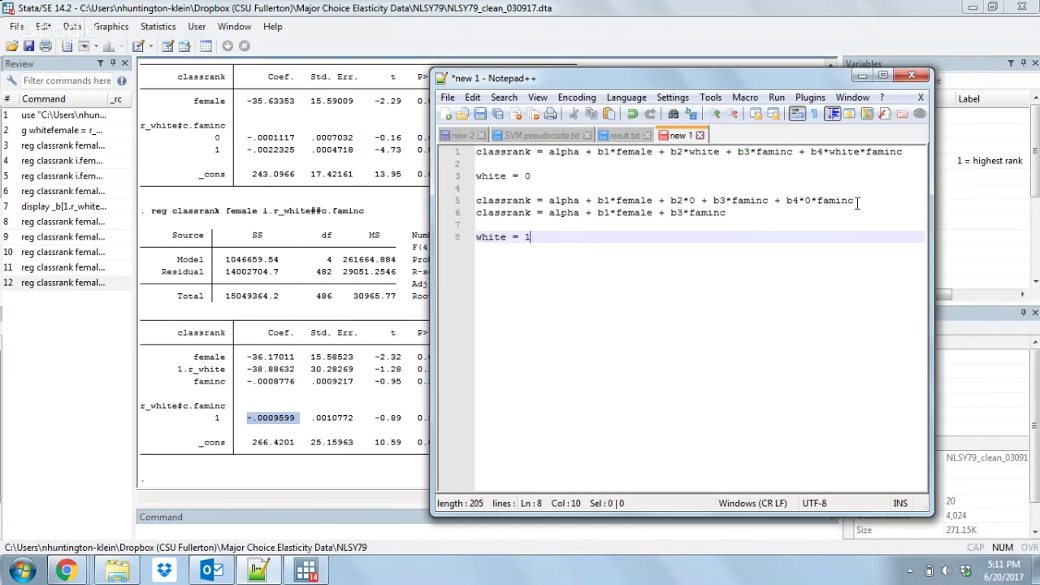
pyautogui.moveTo(926, 152); pyautogui.dragTo(474, 152)
pyautogui.click(625, 307)
pyautogui.press('Return')
pyautogui.press('Return')
pyautogui.hotkey('ctrl', 'v')
# Step: Substitute 1 for both occurrences of white in the equation copied under white = 1
pyautogui.click(688, 261)
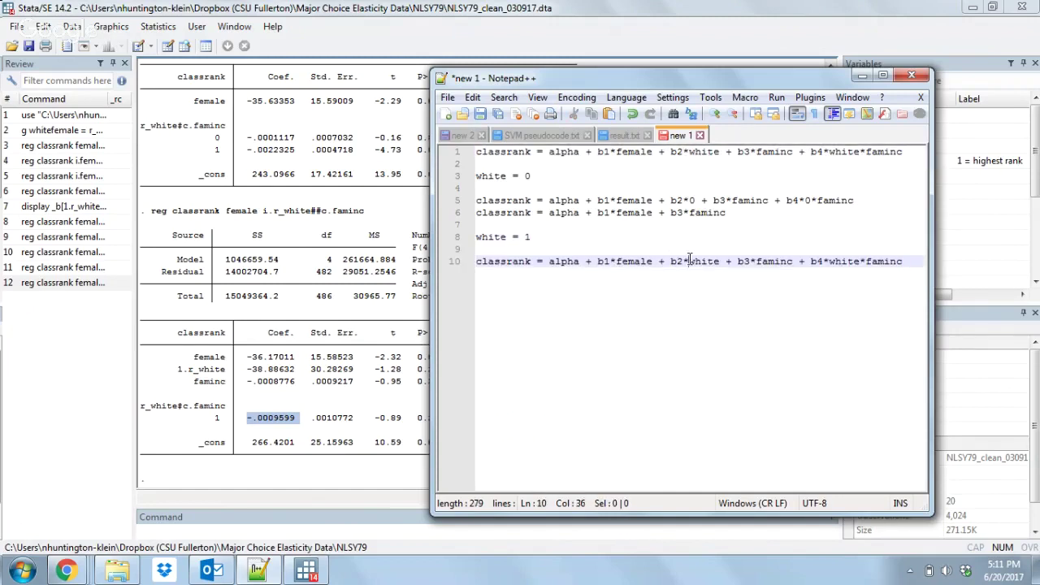
pyautogui.doubleClick(694, 261)
pyautogui.write('1')
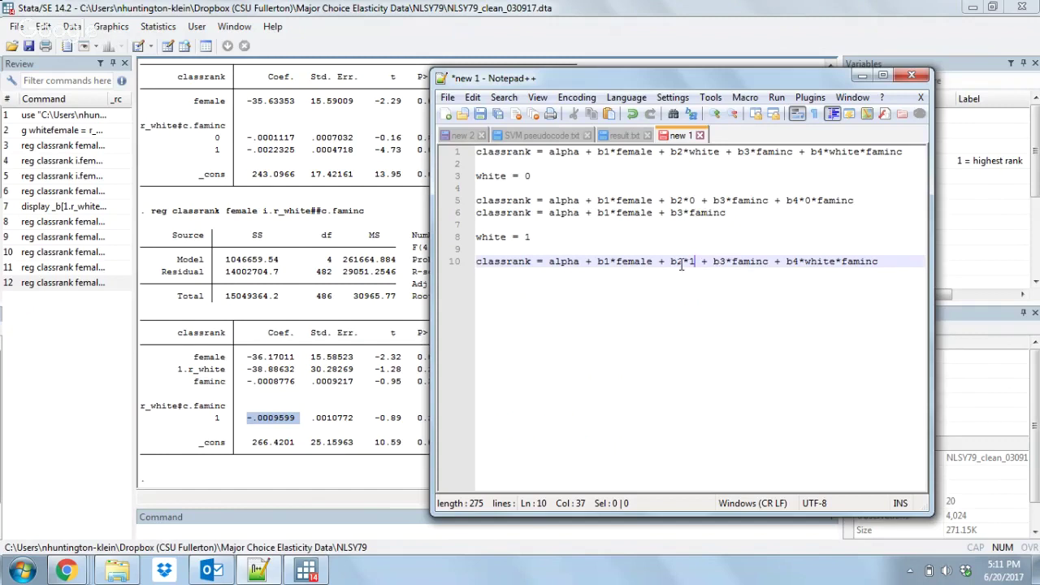
pyautogui.moveTo(804, 261); pyautogui.dragTo(837, 250)
pyautogui.doubleClick(820, 261)
pyautogui.write('1')
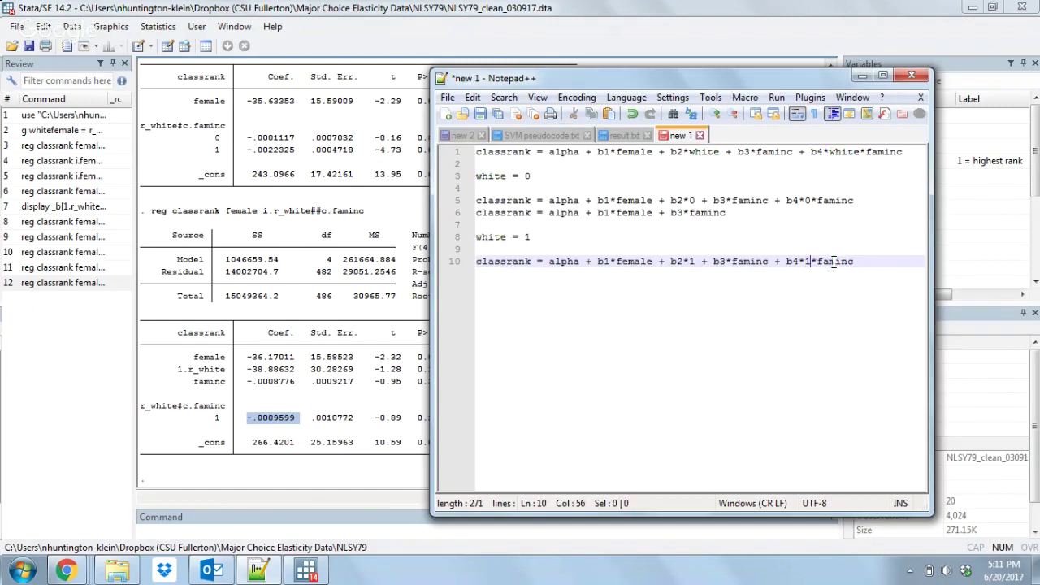
# Step: Duplicate the substituted white = 1 equation onto the next line
pyautogui.press('End')
pyautogui.hotkey('shift', 'Home')
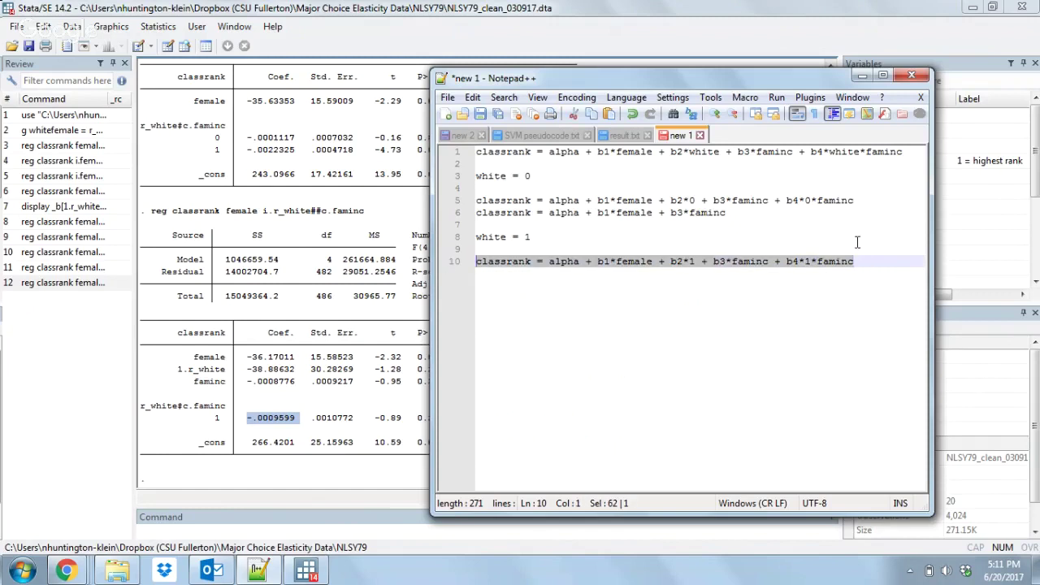
pyautogui.hotkey('ctrl', 'c')
pyautogui.press('End')
pyautogui.press('Return')
pyautogui.hotkey('ctrl', 'v')
# Step: In the duplicated white = 1 equation, insert b2 right after alpha and remove the b2*1 term
pyautogui.click(587, 275)
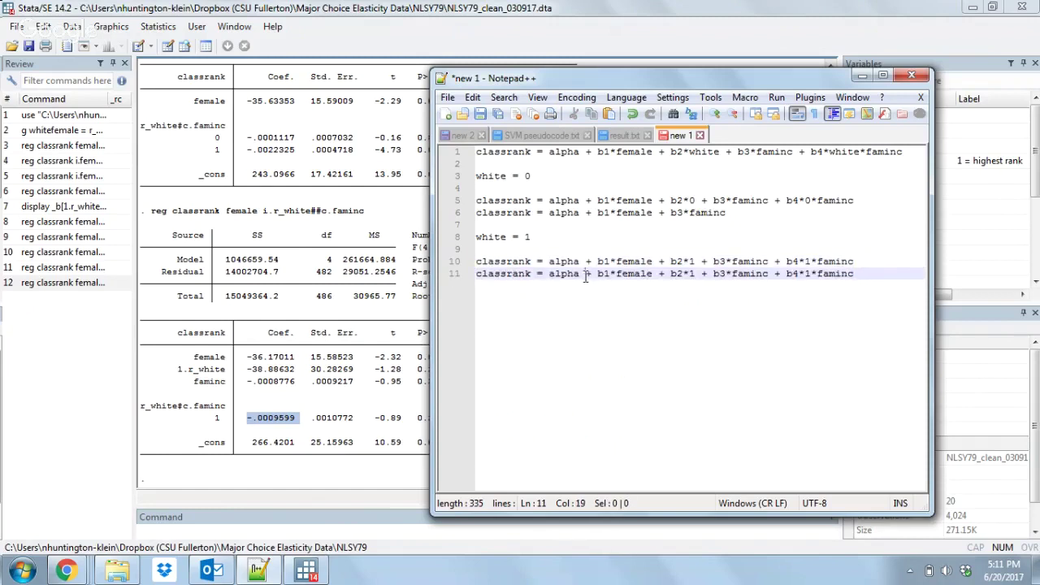
pyautogui.press('Right')
pyautogui.write('b2 +')
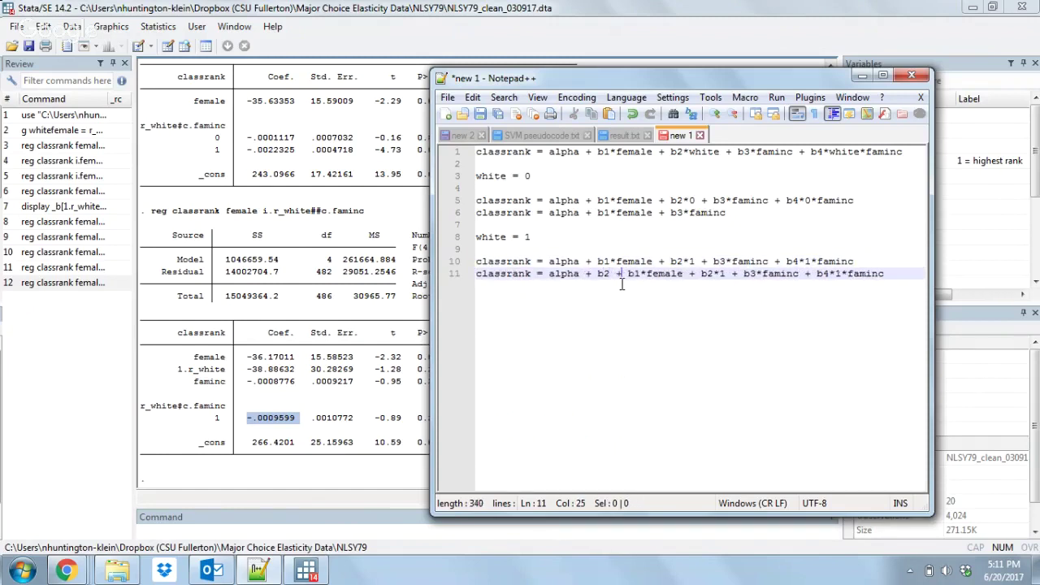
pyautogui.moveTo(691, 274); pyautogui.dragTo(729, 274)
pyautogui.press('Delete')
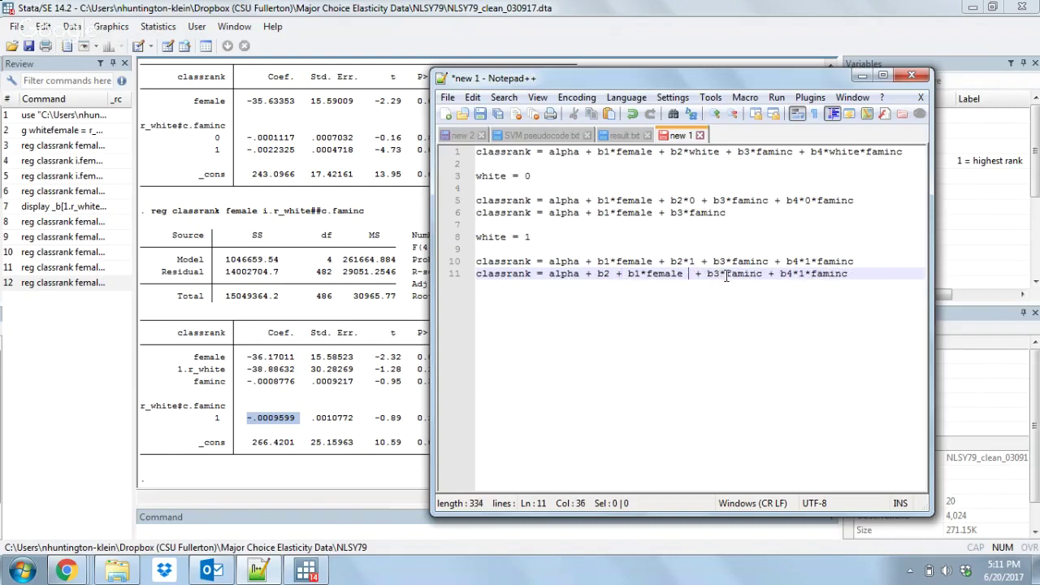
# Step: In the last white = 1 equation, combine the income terms into (b3 + b4)*faminc and remove the separate b4*1*faminc term
pyautogui.press('Delete')
pyautogui.click(697, 273)
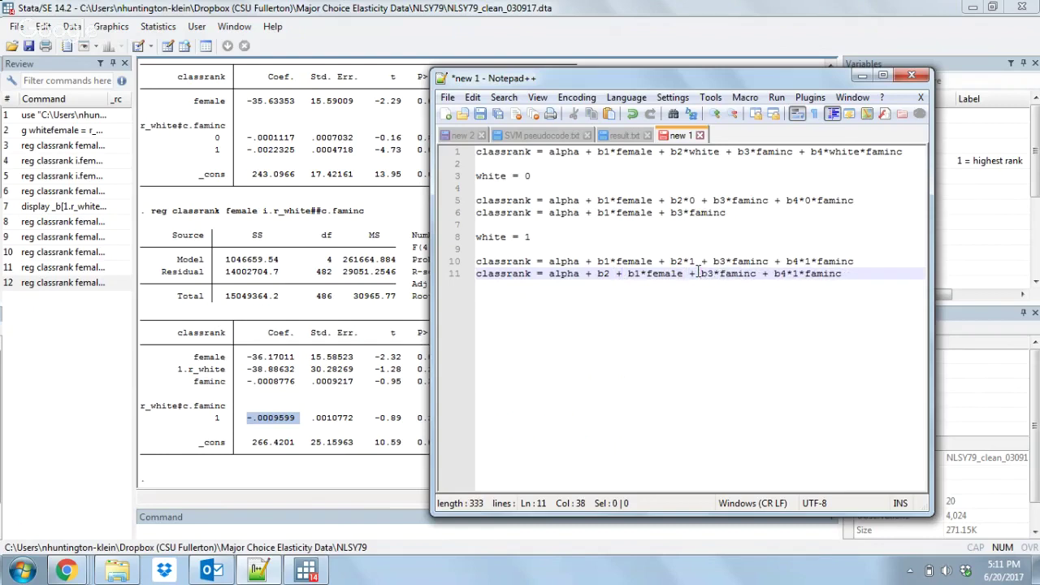
pyautogui.write('(')
pyautogui.press('Right')
pyautogui.press('Right')
pyautogui.write('+ b4')
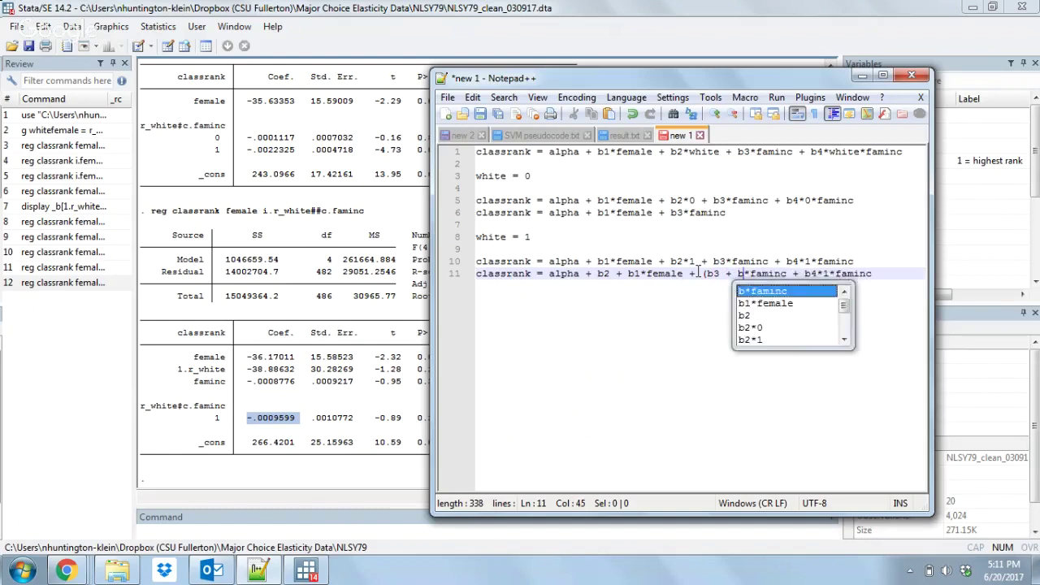
pyautogui.press('Escape')
pyautogui.write(')')
pyautogui.moveTo(804, 274); pyautogui.dragTo(885, 276)
pyautogui.press('Delete')
pyautogui.press('BackSpace')
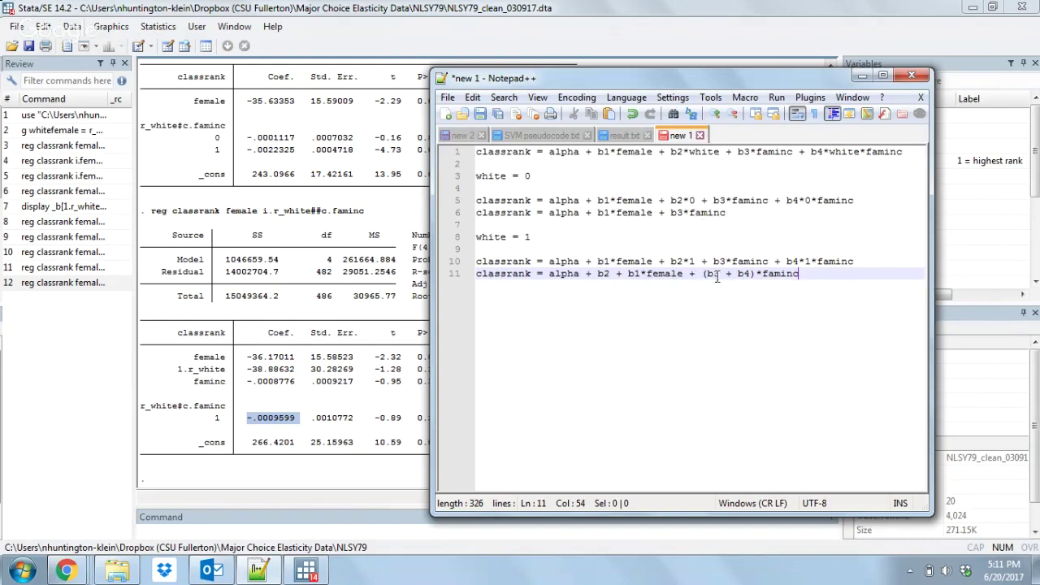
# Step: Compare the faminc coefficient in the simplified white = 0 equation with the one in the simplified white = 1 equation
pyautogui.moveTo(666, 215); pyautogui.dragTo(686, 216)
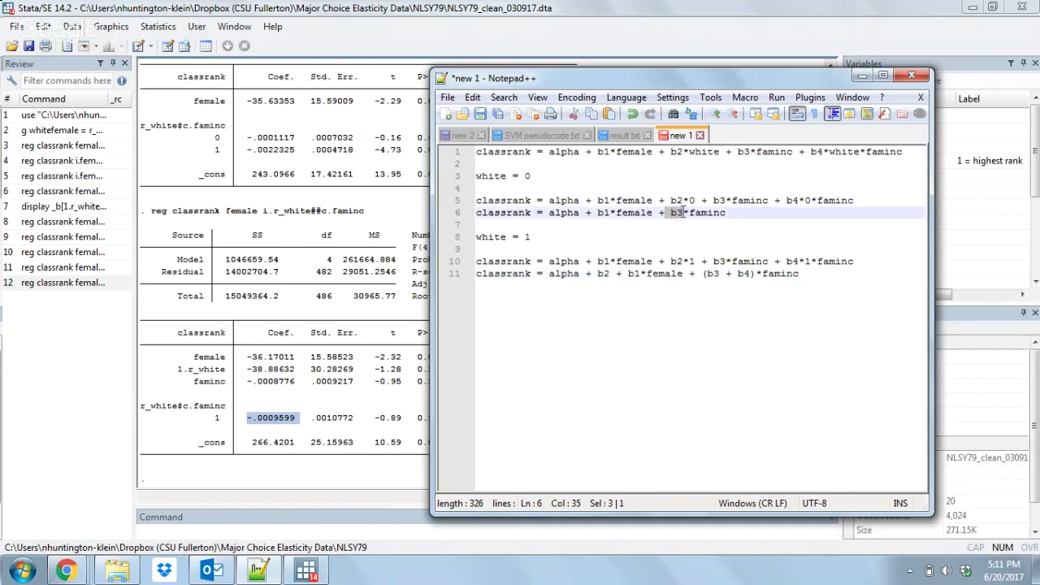
pyautogui.moveTo(705, 274); pyautogui.dragTo(755, 274)
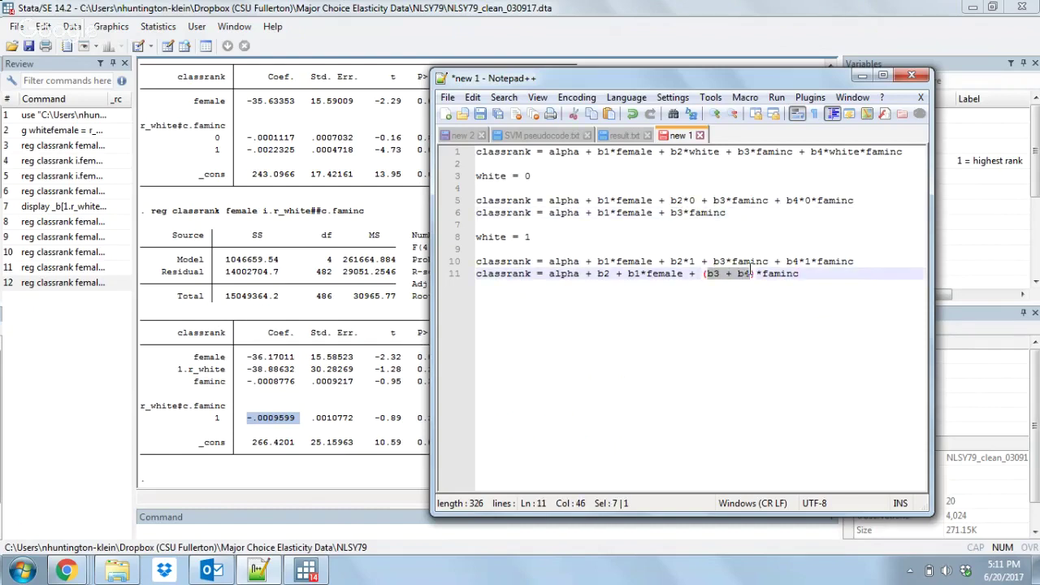
pyautogui.click(760, 273)
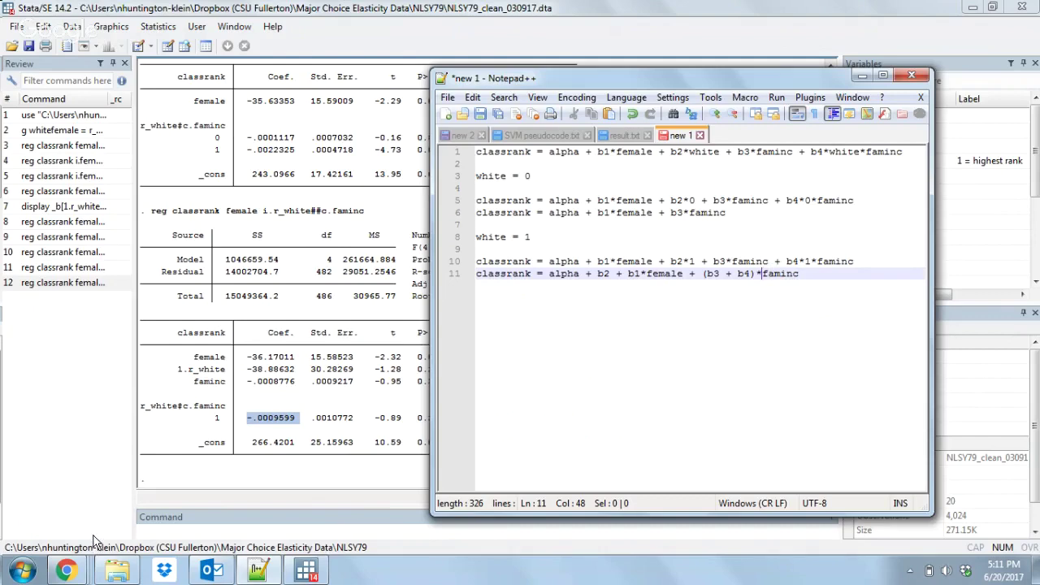
pyautogui.moveTo(67, 569)
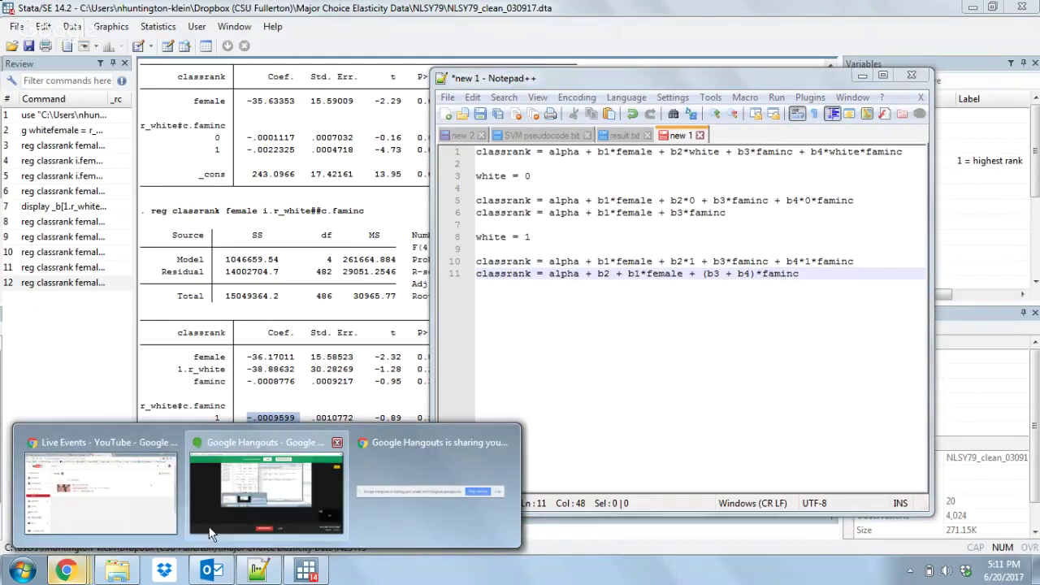